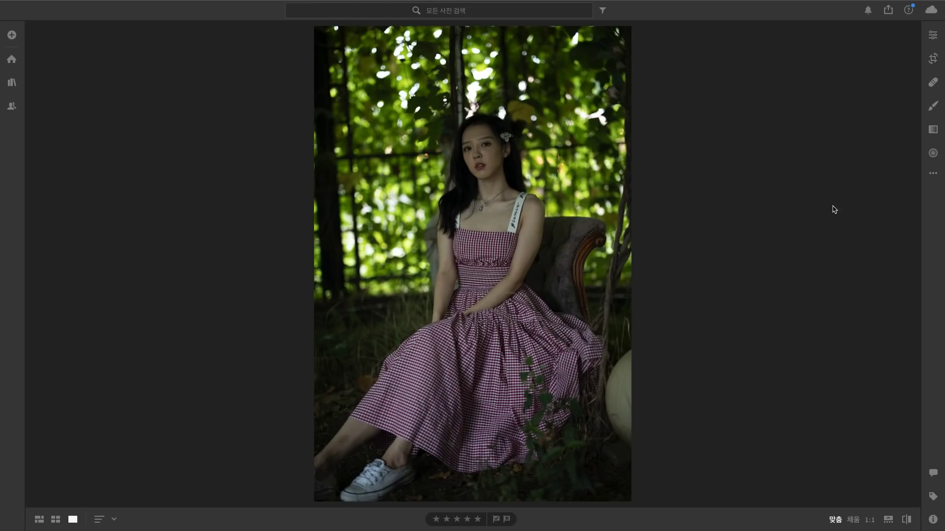
- Apply Auto light and colour adjustments to the garden portrait and compare against the original
click(932, 35)
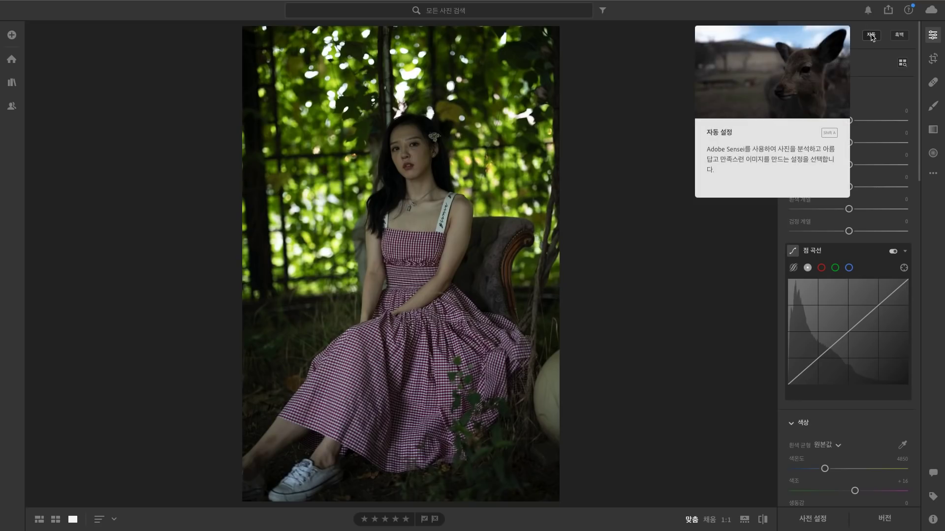
click(871, 36)
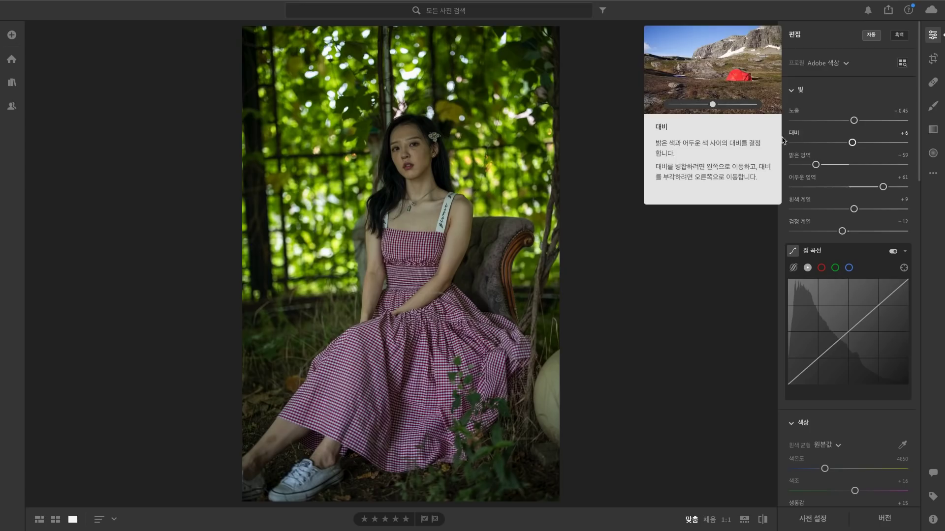
key(backslash)
key(backslash)
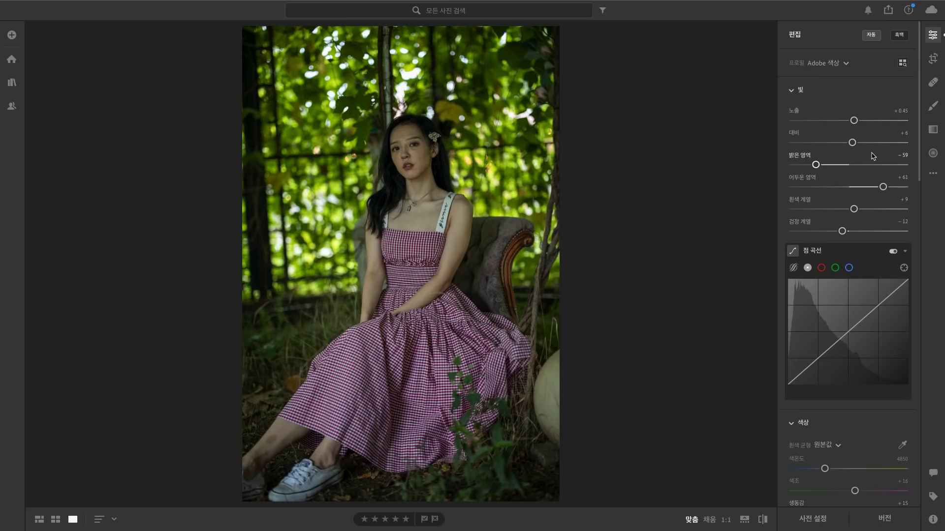
- Set Light to Exposure +1.95, Contrast -42, Highlights +7, Shadows +78, Whites -5, Blacks +6
drag(852, 143, 825, 143)
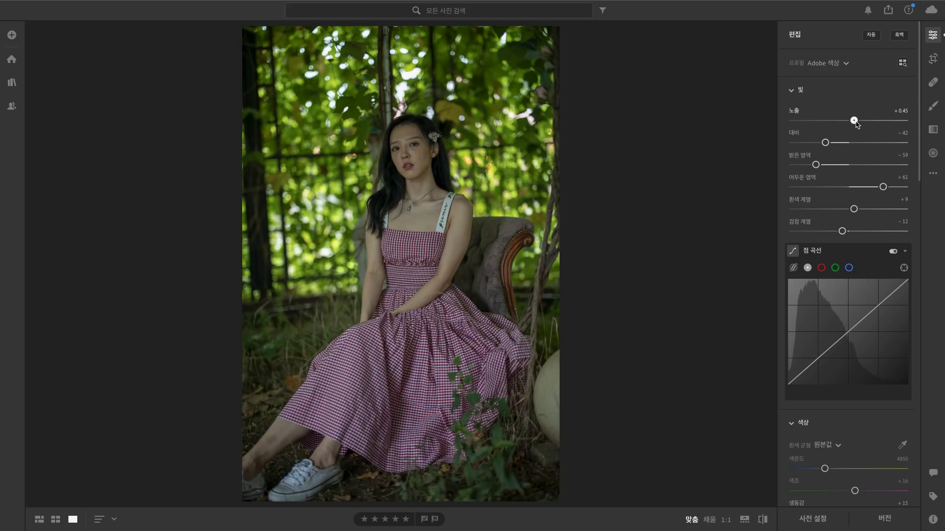
drag(854, 120, 871, 121)
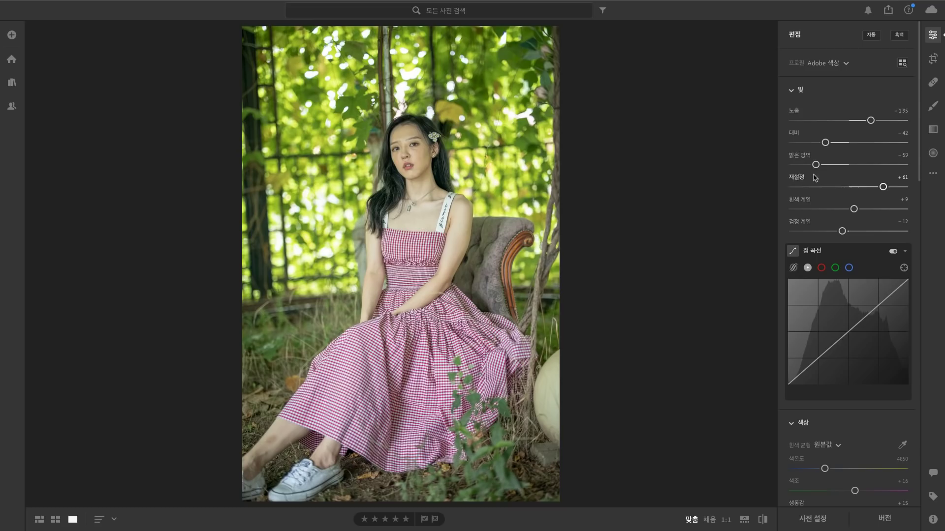
drag(819, 169, 854, 166)
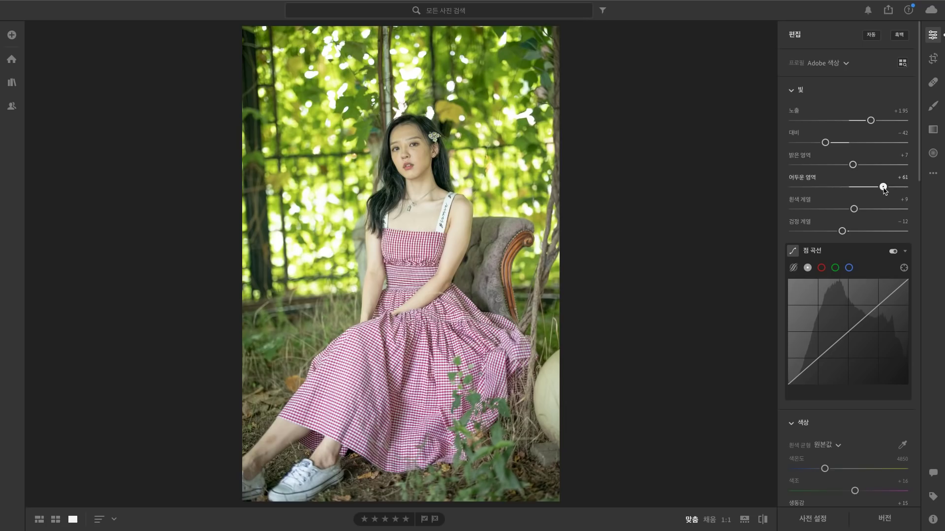
mouse_move(884, 190)
mouse_down()
mouse_move(859, 190)
mouse_move(893, 188)
mouse_move(846, 212)
mouse_move(844, 232)
mouse_move(854, 233)
mouse_up()
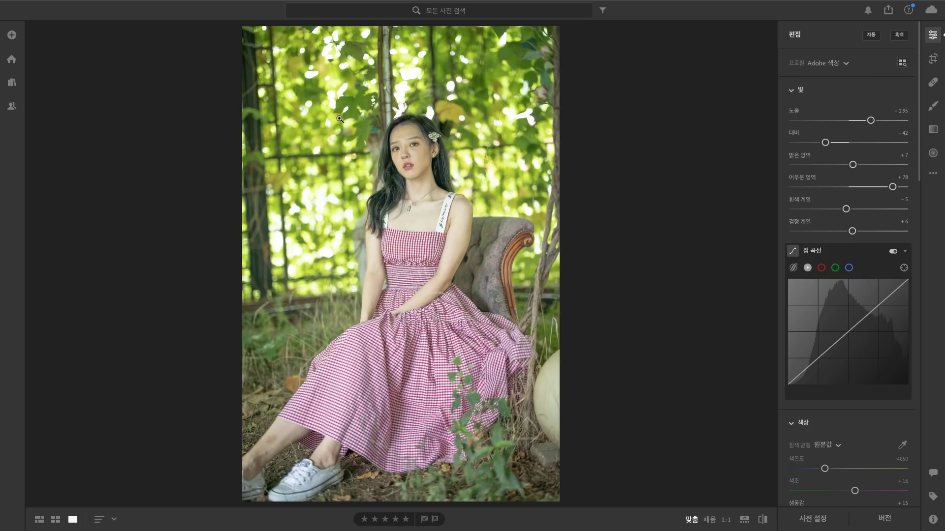
mouse_move(847, 332)
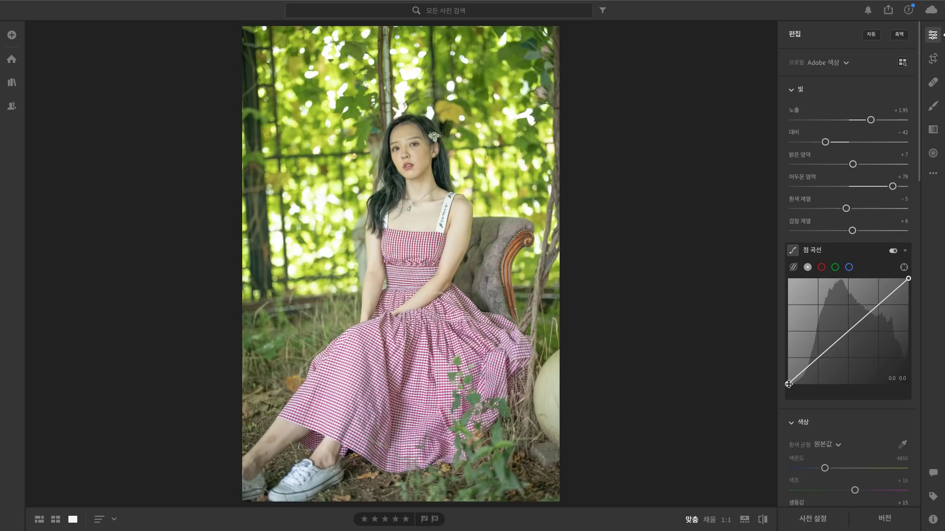
- Lift the curve's black point, add lower, midtone and upper points, and lower the white point
drag(788, 384, 788, 358)
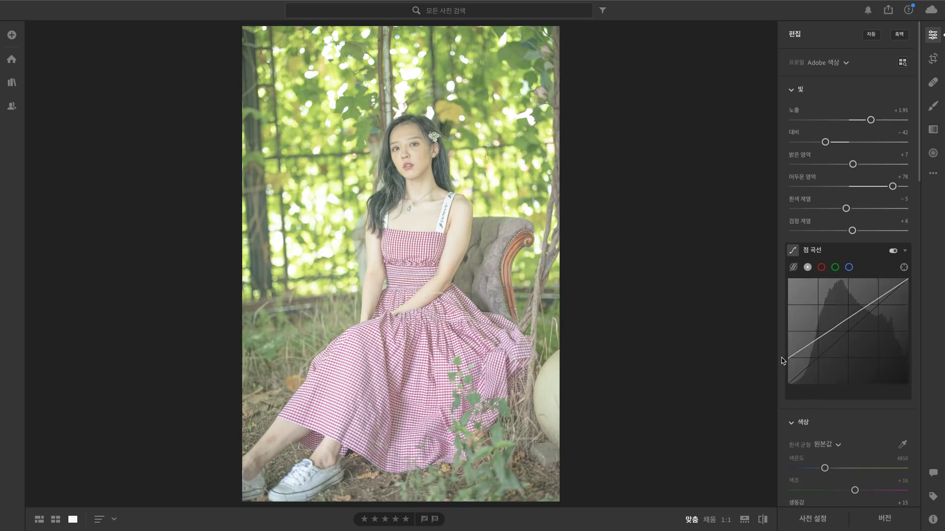
click(811, 343)
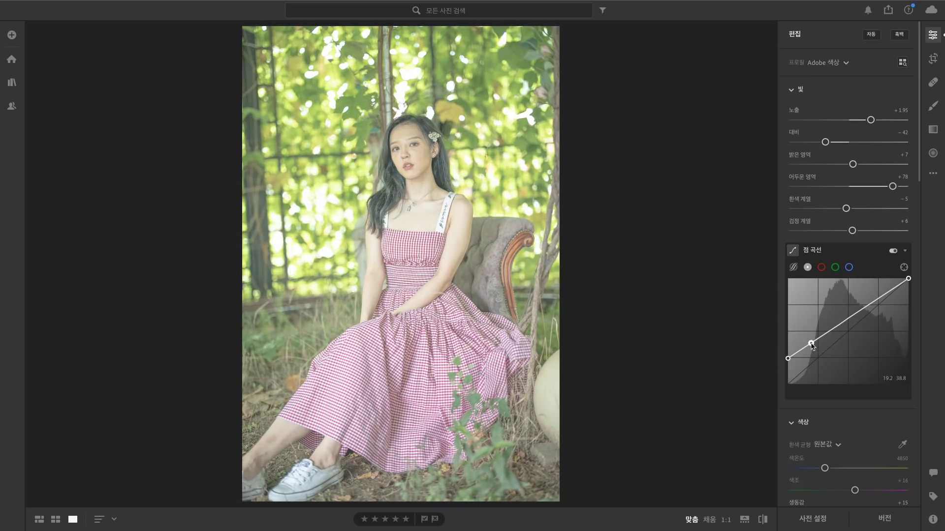
drag(811, 343, 815, 350)
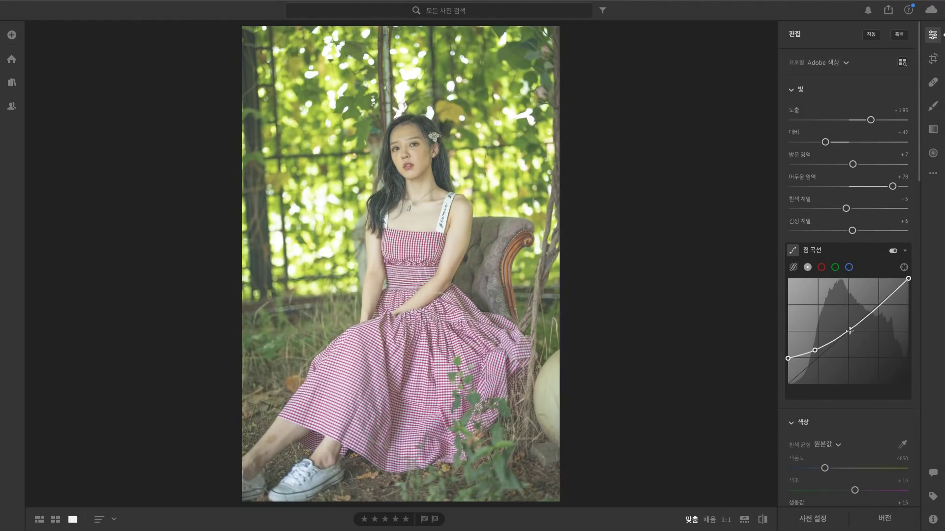
drag(848, 332, 843, 327)
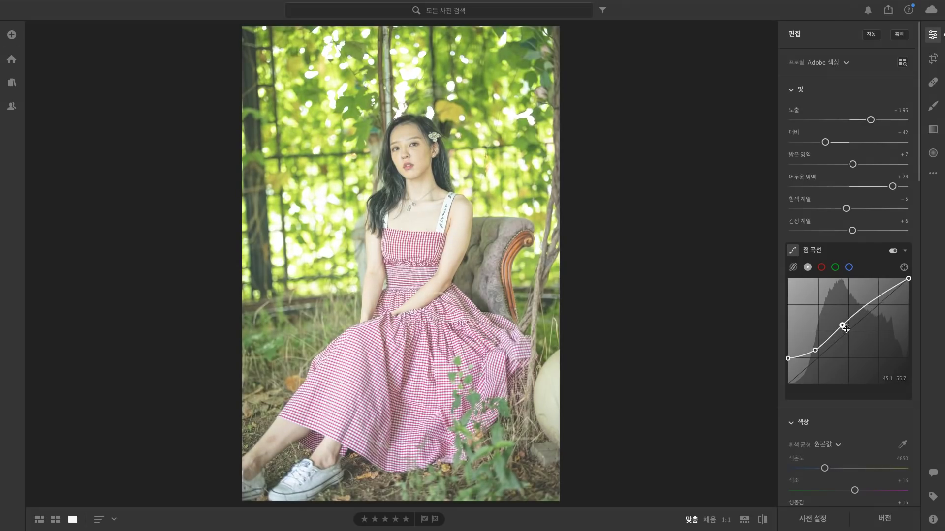
click(875, 300)
drag(875, 299, 879, 303)
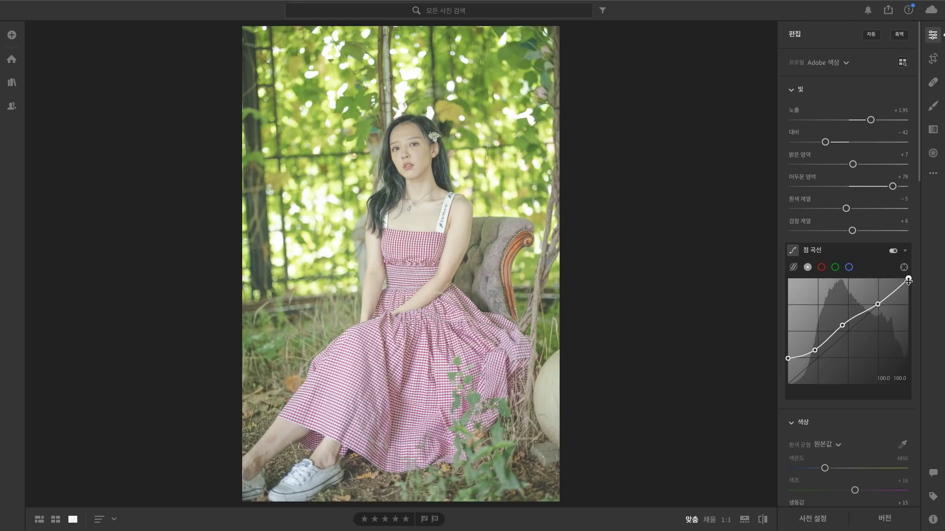
drag(908, 279, 913, 290)
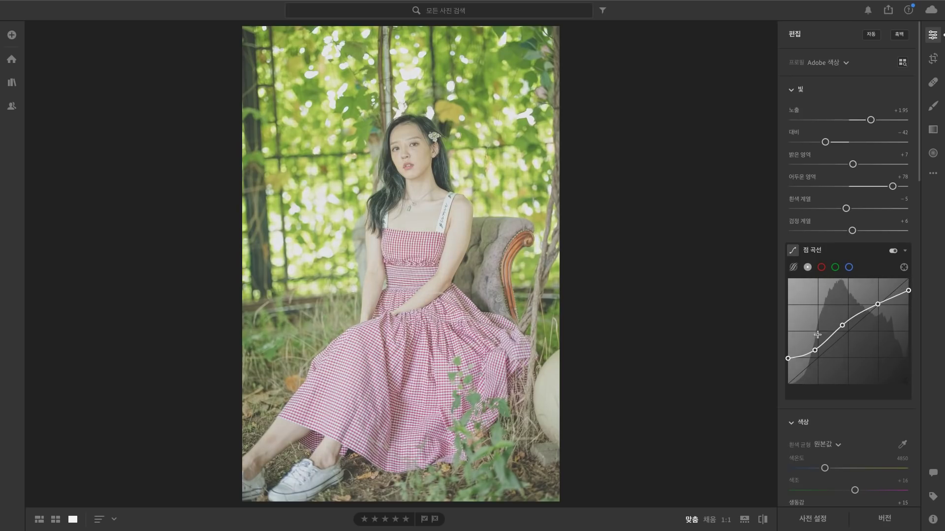
- Fine-tune the curve points into a lifted-black S shape and compare with the original
drag(815, 352, 818, 357)
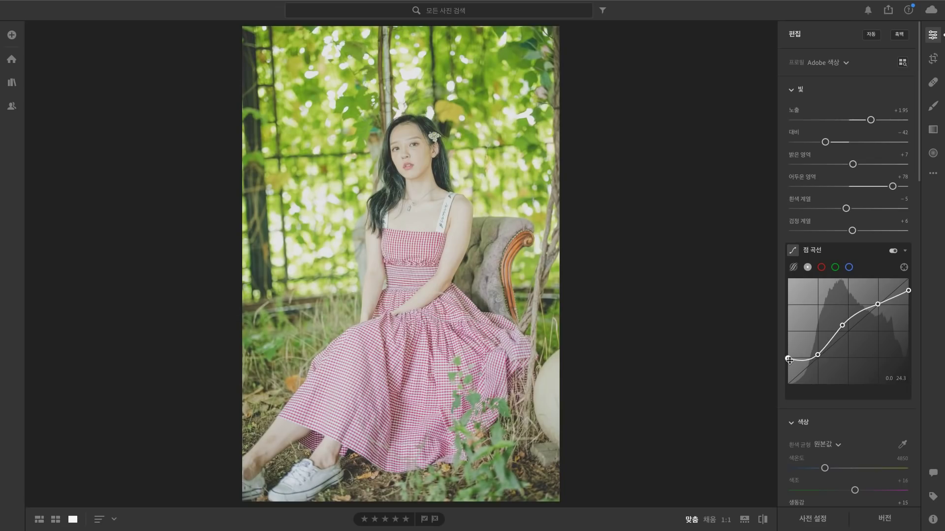
drag(789, 360, 788, 364)
drag(843, 326, 846, 327)
drag(846, 327, 844, 327)
drag(879, 307, 879, 306)
drag(908, 291, 909, 294)
drag(879, 304, 876, 304)
drag(844, 325, 844, 324)
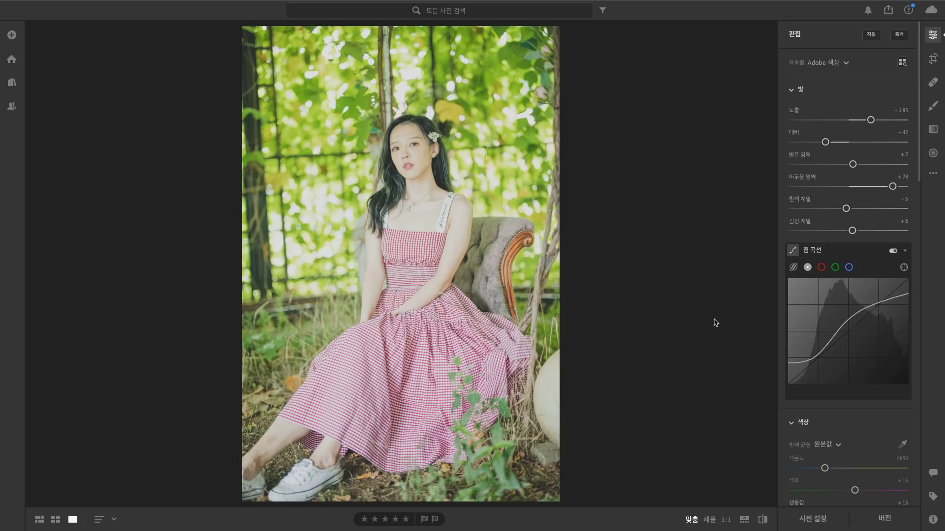
key(backslash)
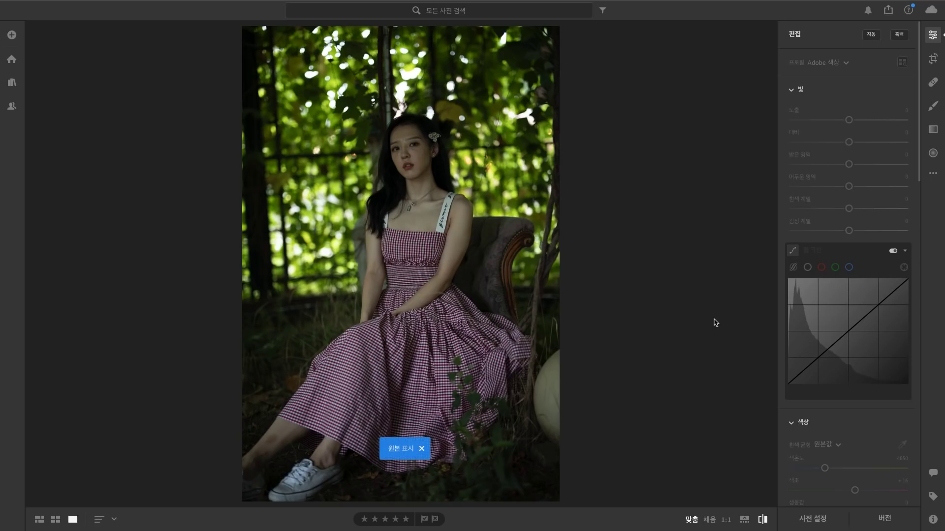
key(backslash)
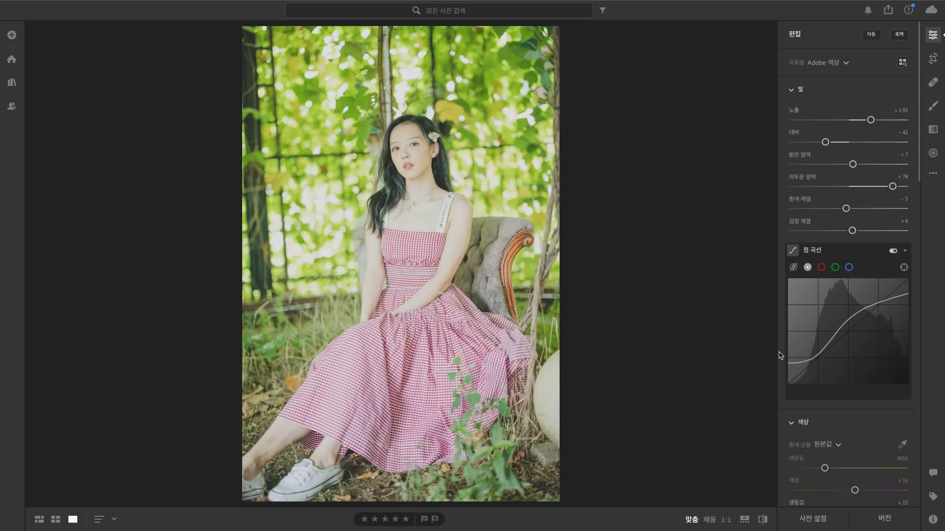
mouse_move(848, 332)
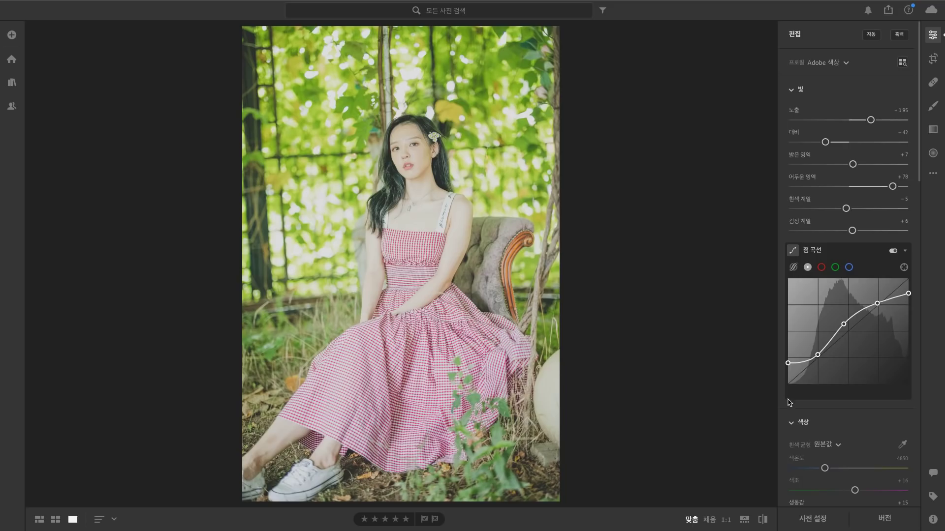
- In the Color panel, raise Vibrance to +35 and settle Saturation at +5
scroll(864, 411, down, 2)
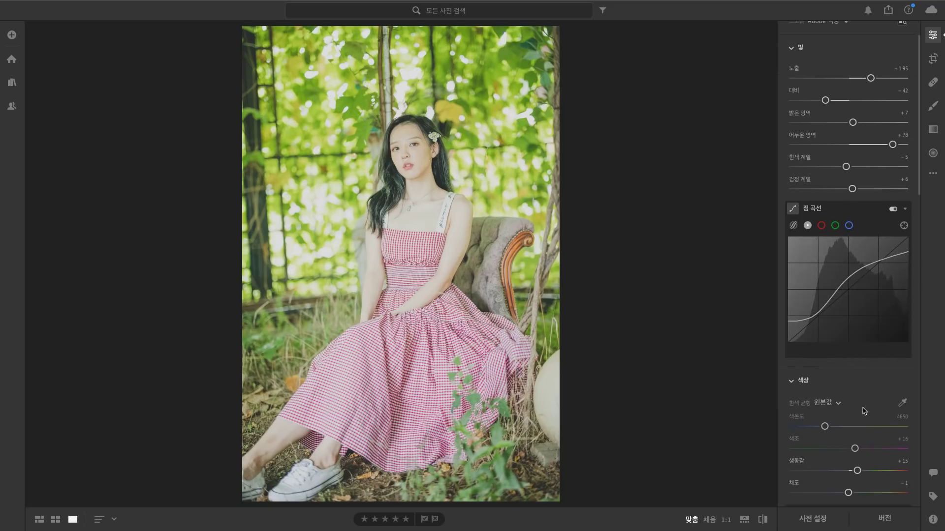
scroll(864, 411, down, 2)
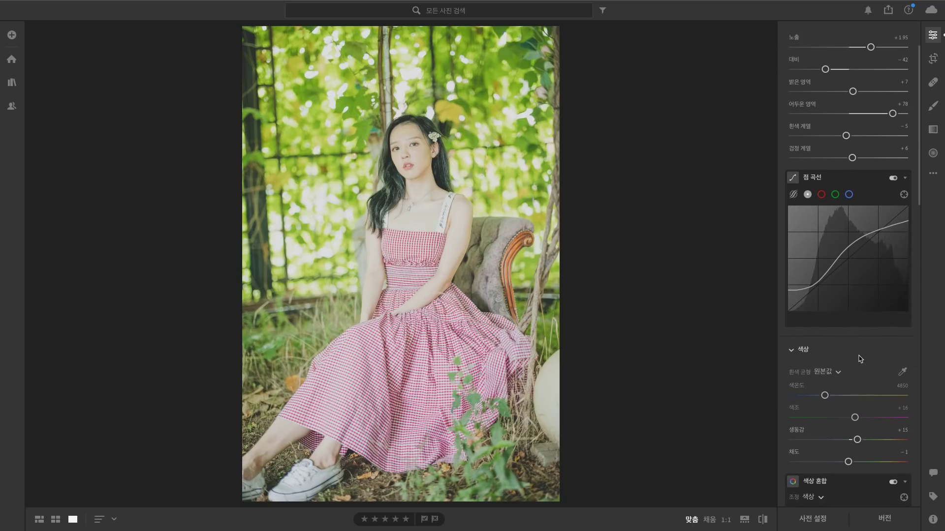
scroll(860, 358, down, 2)
scroll(859, 359, down, 6)
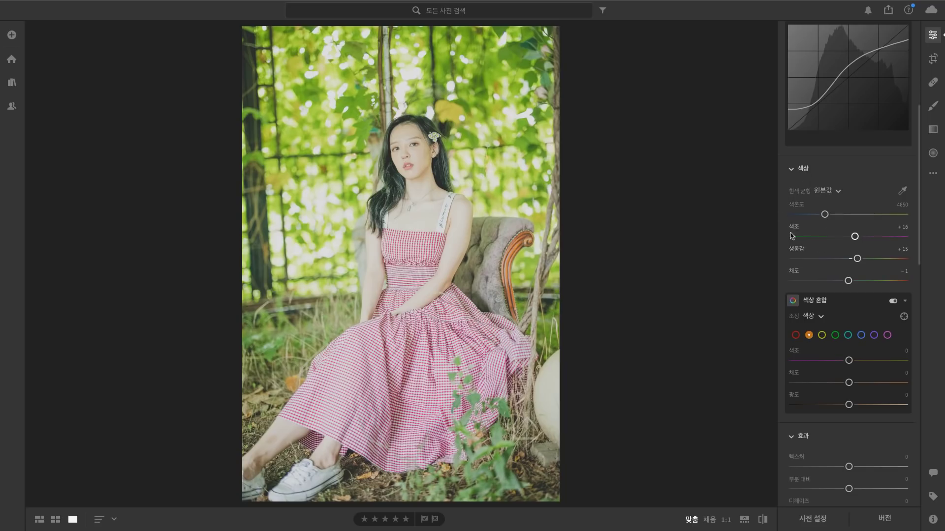
scroll(812, 235, down, 1)
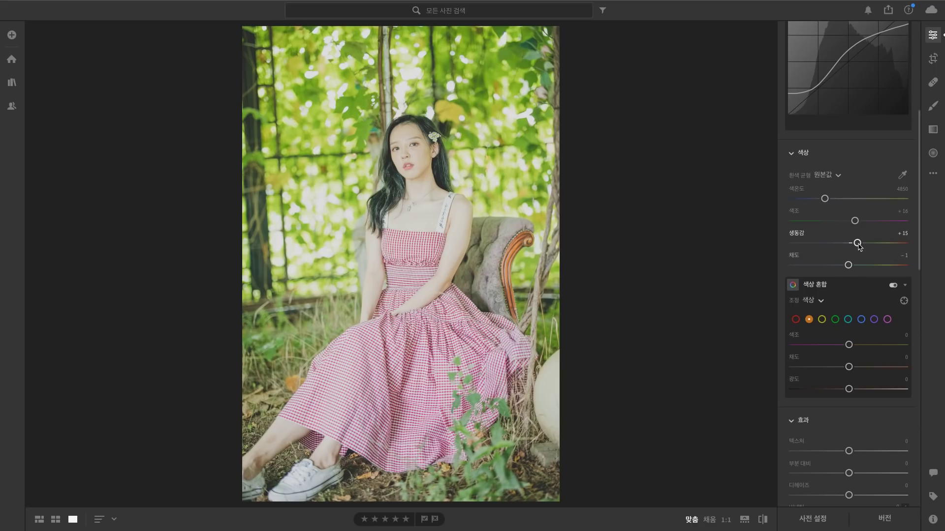
drag(859, 246, 870, 246)
scroll(798, 246, down, 1)
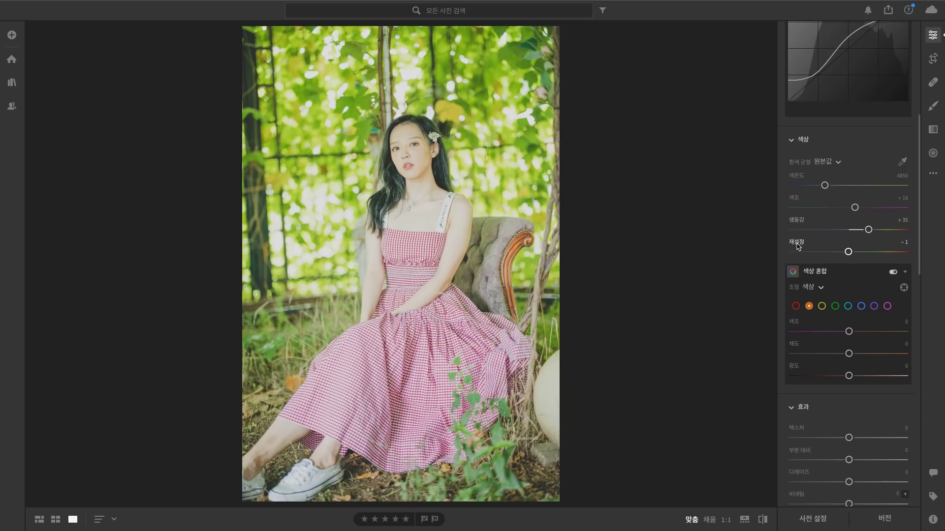
scroll(793, 241, down, 1)
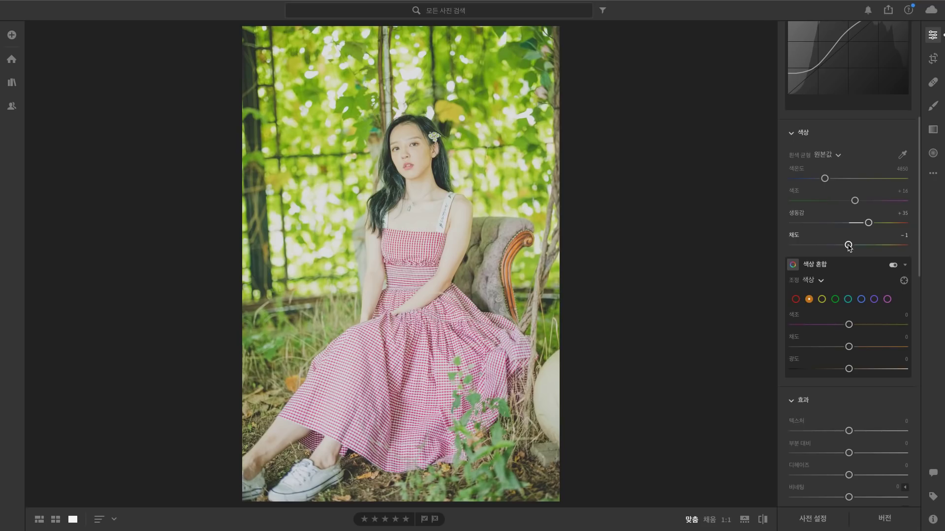
drag(847, 245, 884, 246)
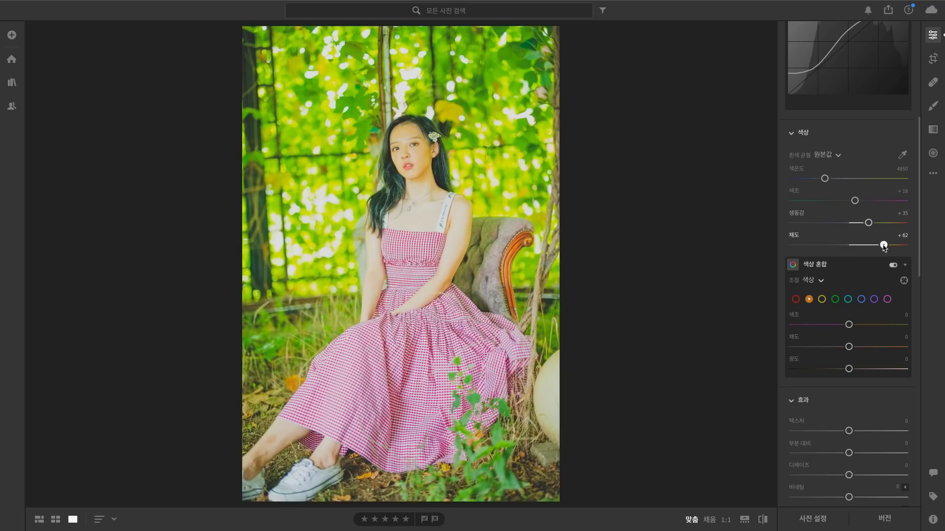
mouse_move(883, 245)
mouse_down()
mouse_move(906, 246)
mouse_move(852, 245)
mouse_up()
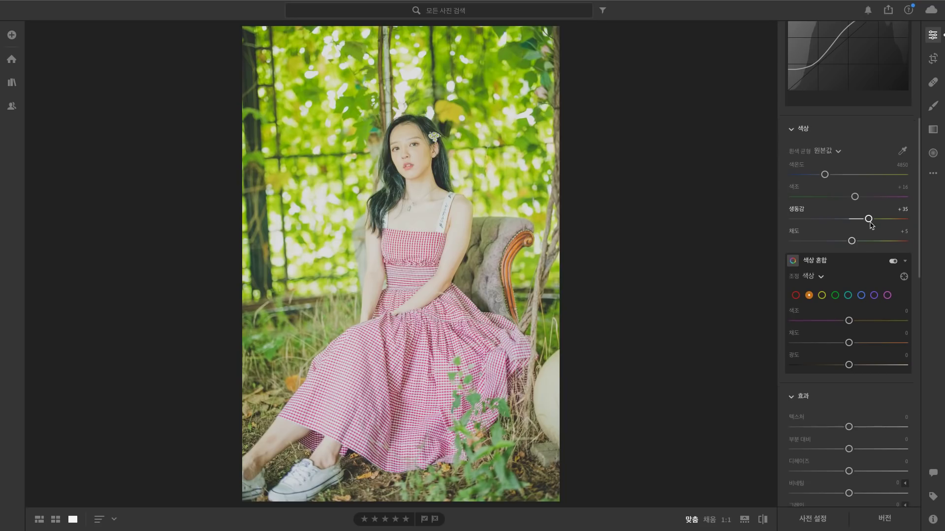
scroll(870, 225, down, 2)
scroll(853, 254, down, 2)
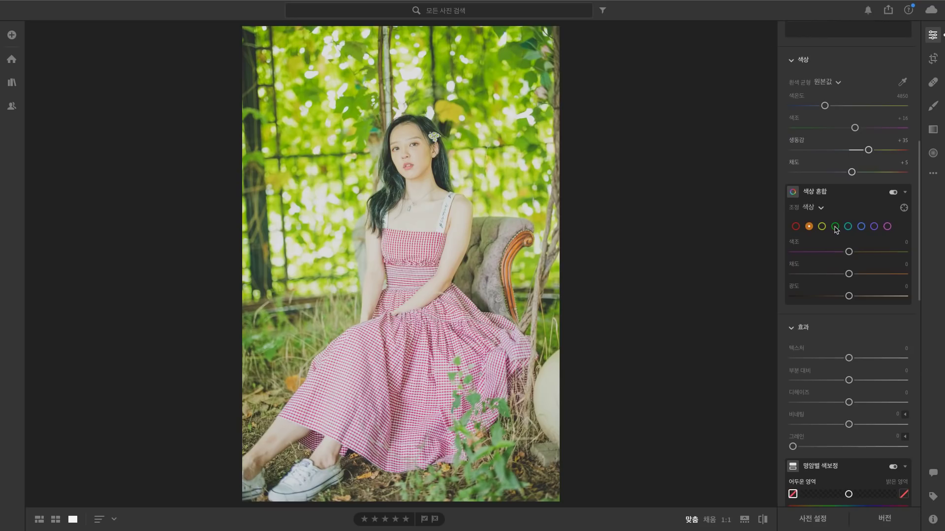
- Adjust the Green color-mix range to Hue +6, Saturation +37, Luminance +14 by dragging on the foliage
click(835, 226)
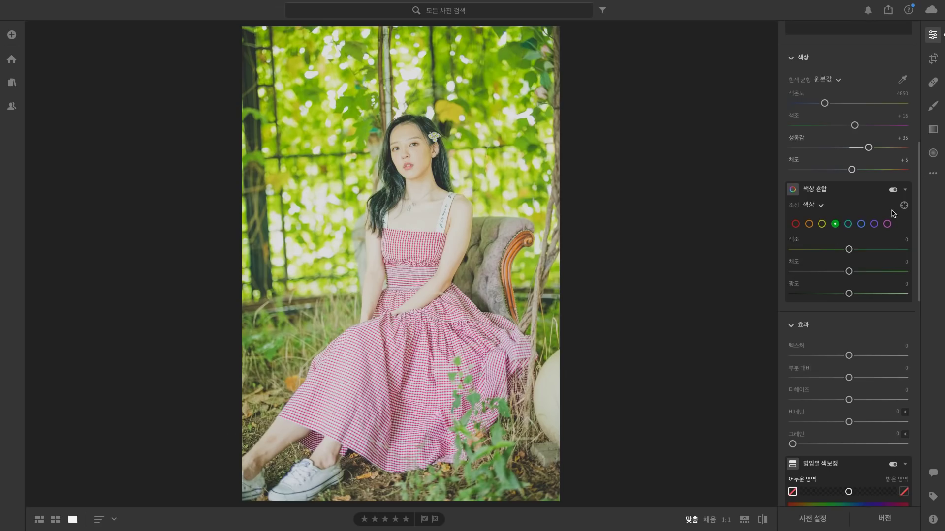
mouse_move(849, 250)
mouse_down()
mouse_move(835, 249)
mouse_move(865, 250)
mouse_move(825, 250)
mouse_move(865, 249)
mouse_move(849, 249)
mouse_up()
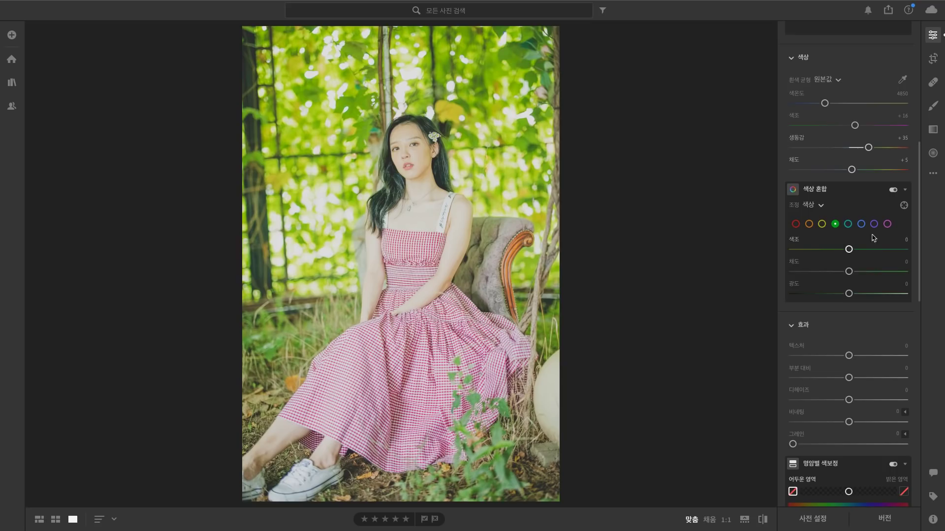
click(904, 206)
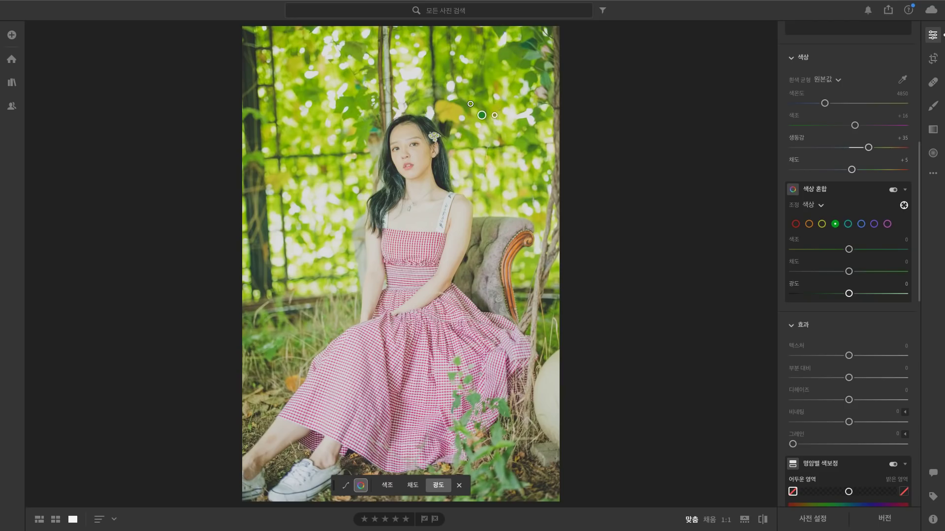
mouse_move(471, 104)
mouse_down()
mouse_move(456, 103)
mouse_move(477, 103)
mouse_up()
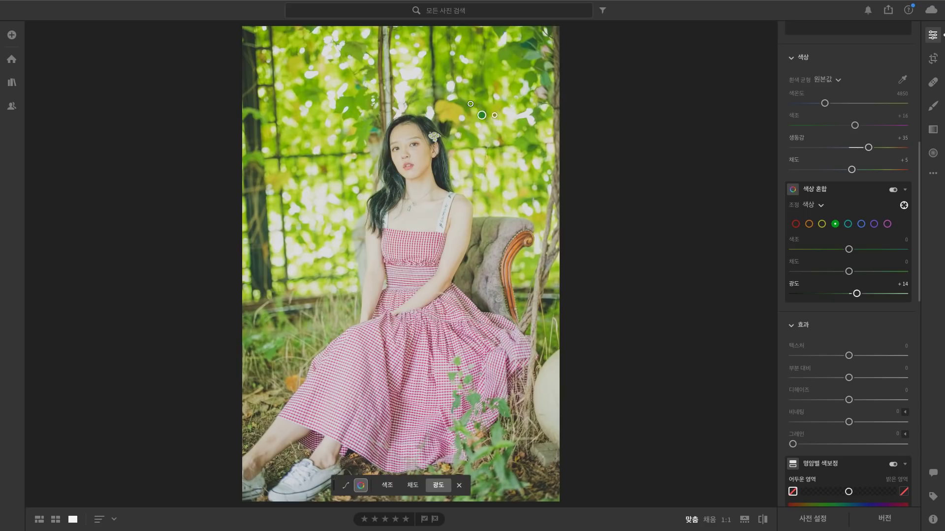
click(411, 486)
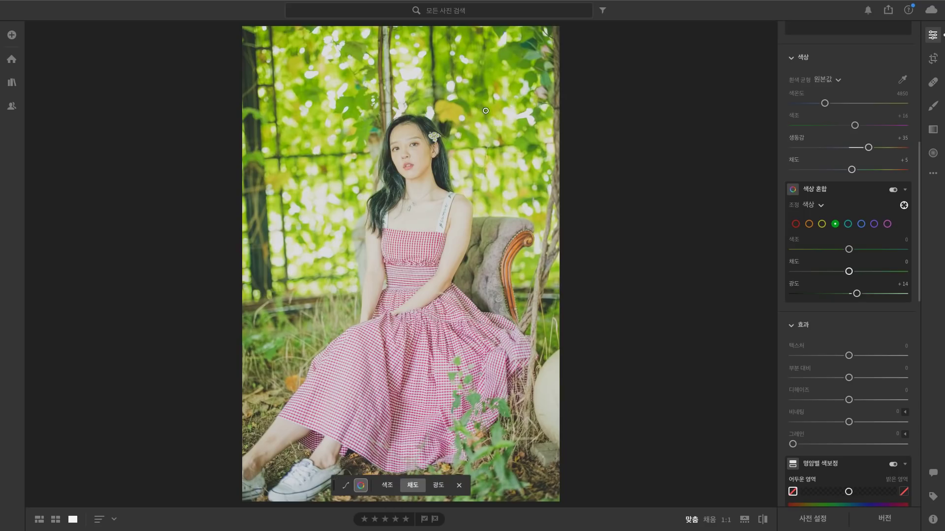
drag(486, 111, 505, 111)
click(387, 486)
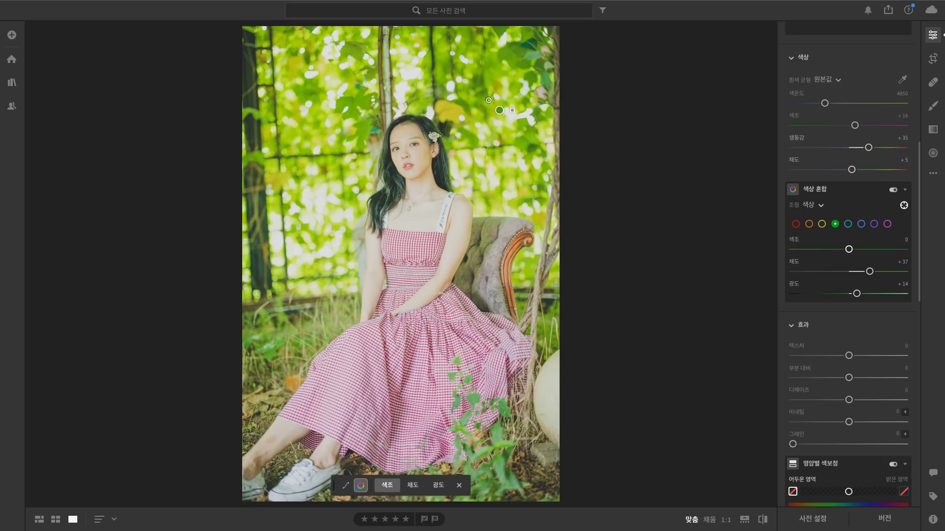
mouse_move(489, 101)
mouse_down()
mouse_move(467, 105)
mouse_move(531, 105)
mouse_move(491, 106)
mouse_up()
click(904, 205)
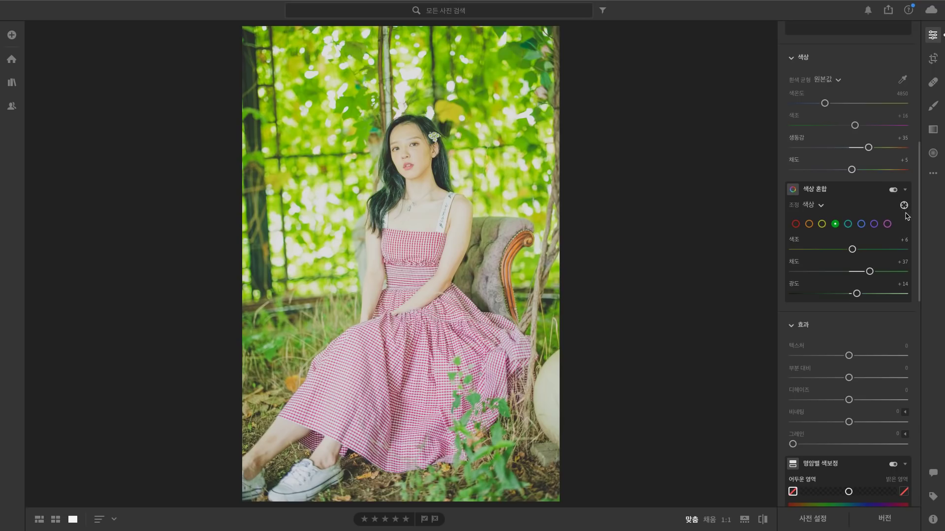
- Draw a large radial gradient mask around the woman
click(934, 154)
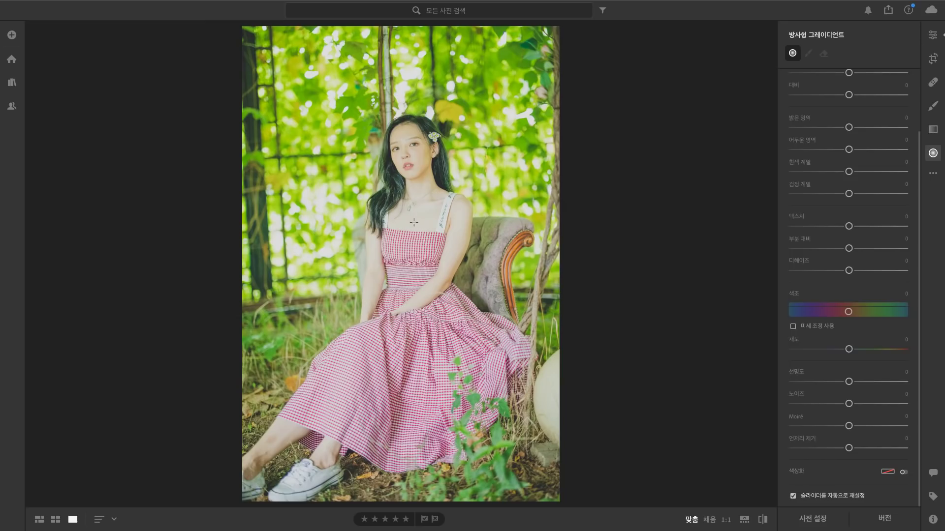
drag(423, 208, 489, 100)
drag(489, 100, 495, 91)
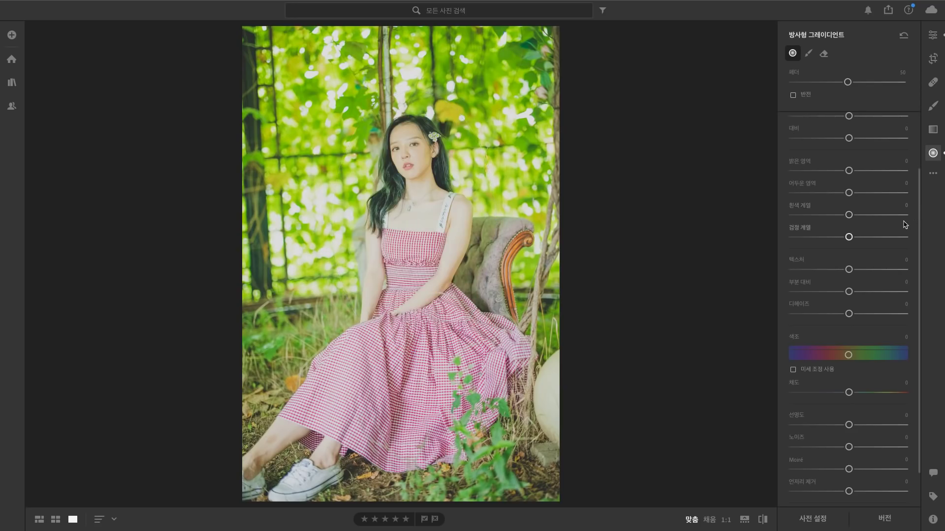
scroll(901, 232, up, 1)
scroll(901, 232, up, 1)
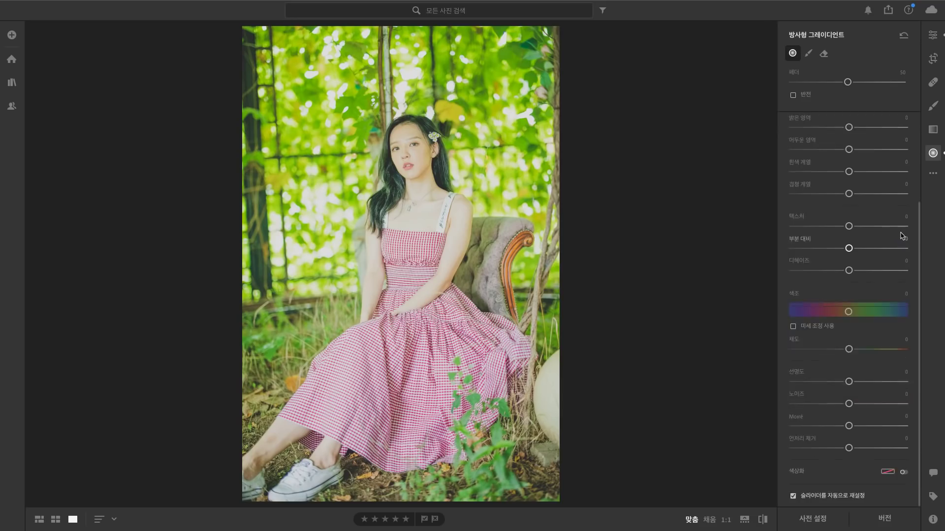
scroll(901, 232, up, 1)
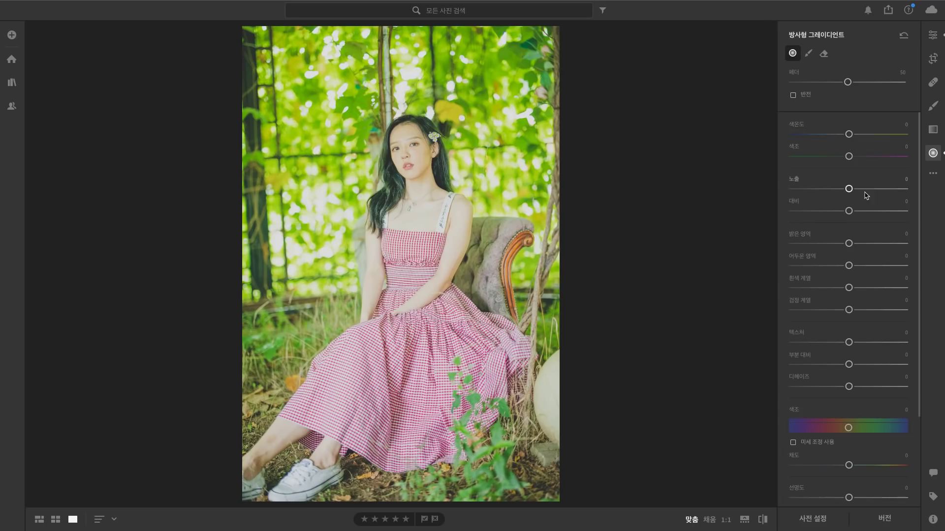
- Set the mask to Exposure +0.12, Contrast -12, Texture +3 and Clarity +3
drag(849, 189, 870, 192)
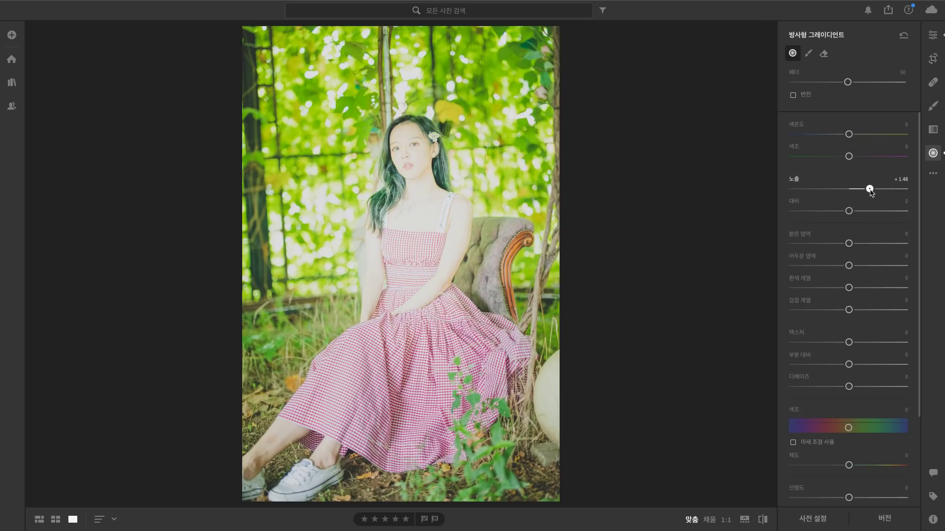
mouse_move(870, 189)
mouse_down()
mouse_move(850, 189)
mouse_move(874, 189)
mouse_up()
click(793, 96)
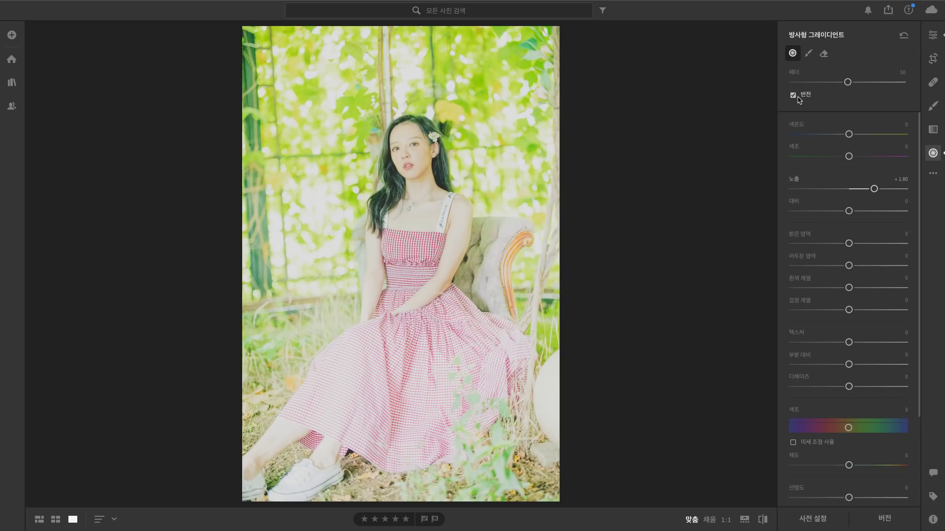
click(797, 98)
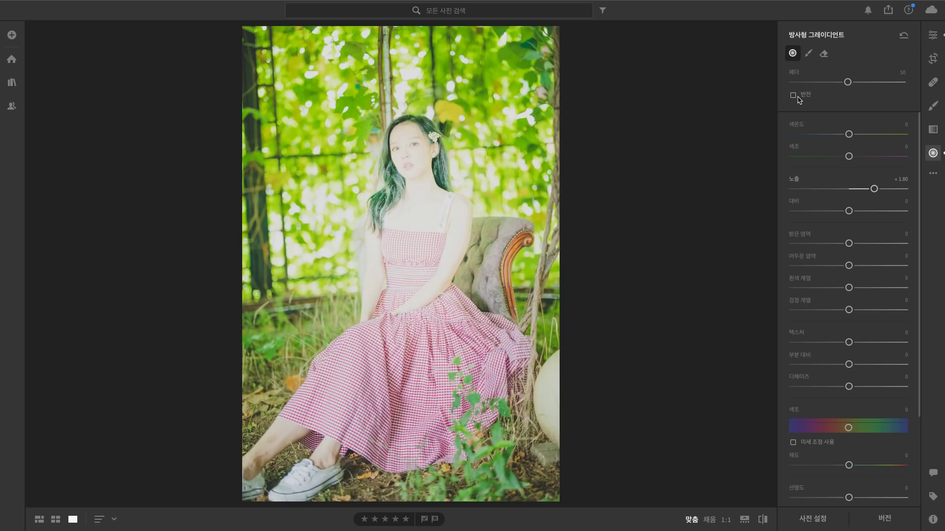
drag(874, 189, 851, 189)
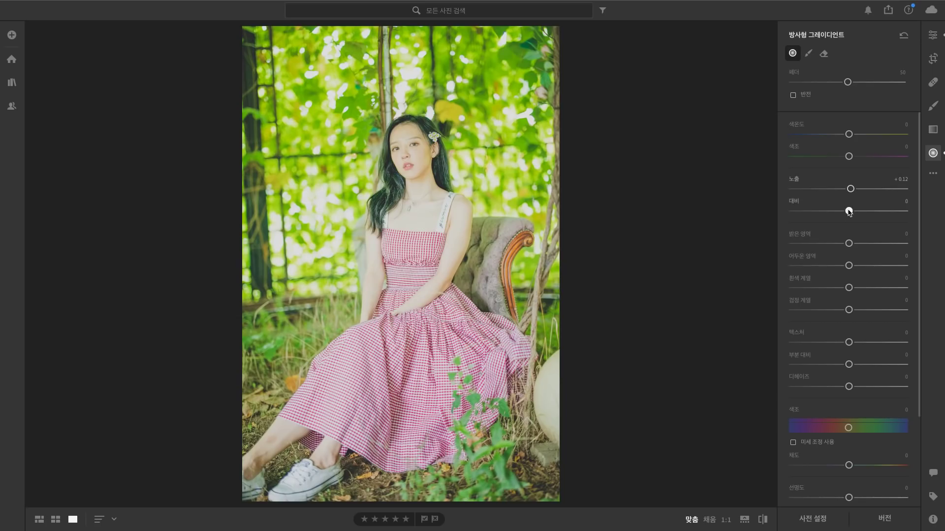
drag(849, 211, 842, 212)
scroll(881, 339, down, 1)
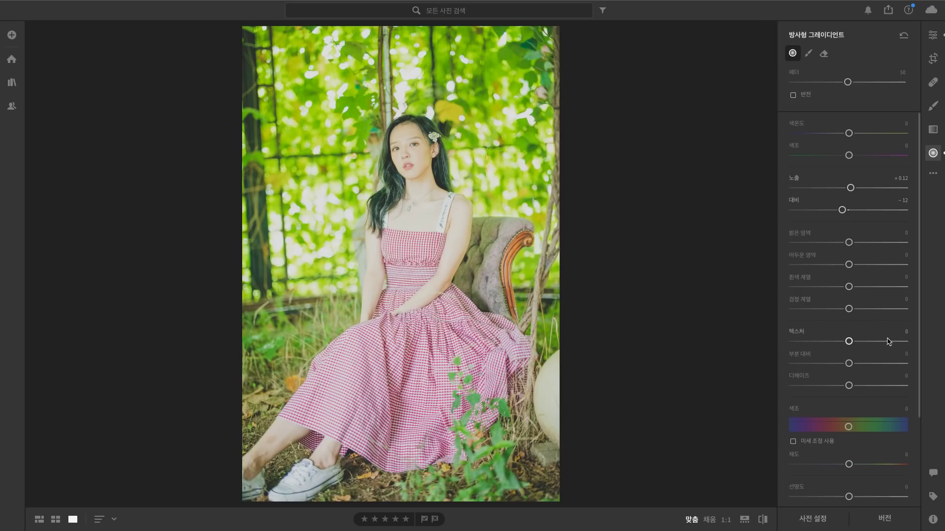
drag(848, 342, 851, 364)
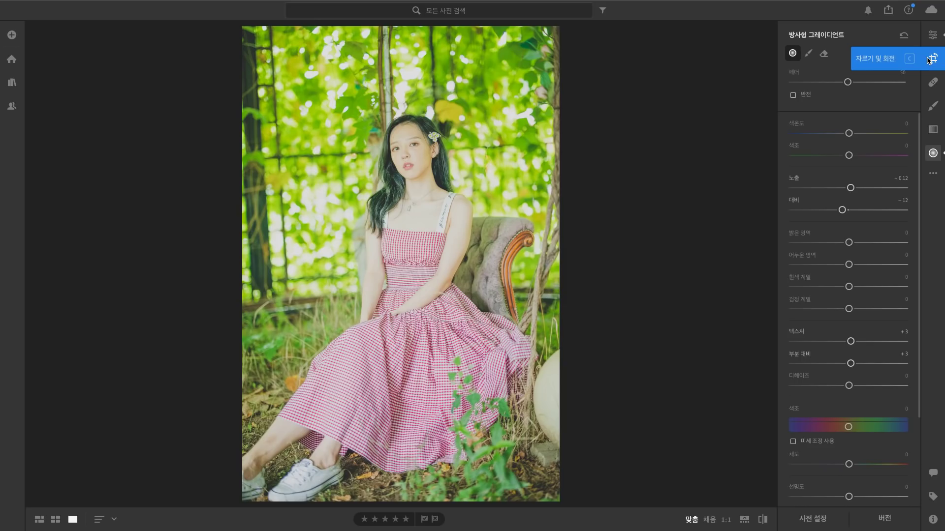
- Back in whole-photo edits, set Effects Texture to +5 and Grain to 16
click(929, 59)
click(932, 35)
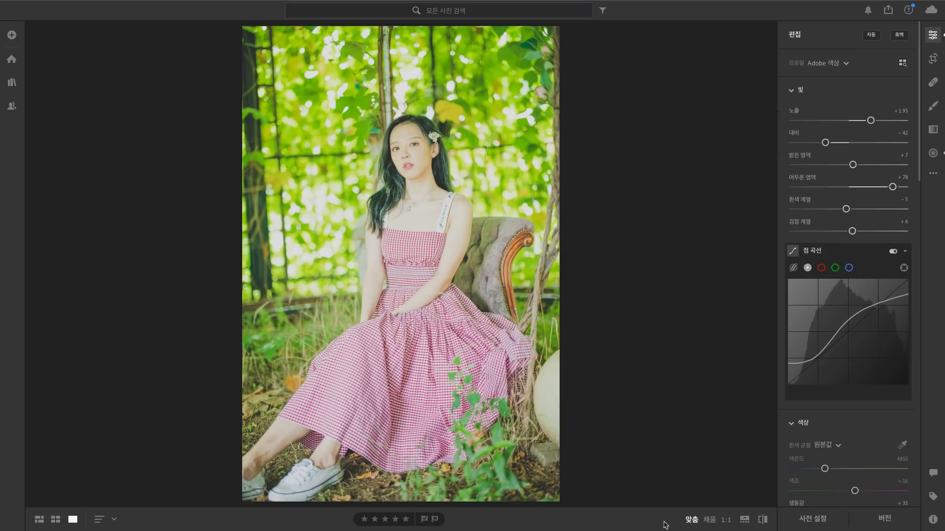
scroll(799, 409, down, 4)
scroll(804, 411, down, 3)
scroll(806, 411, down, 1)
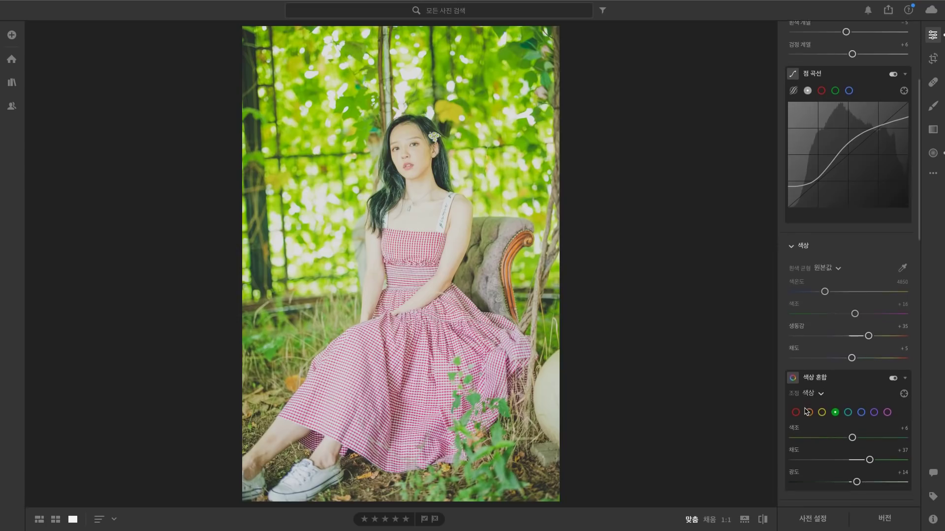
scroll(805, 411, down, 5)
scroll(806, 411, down, 6)
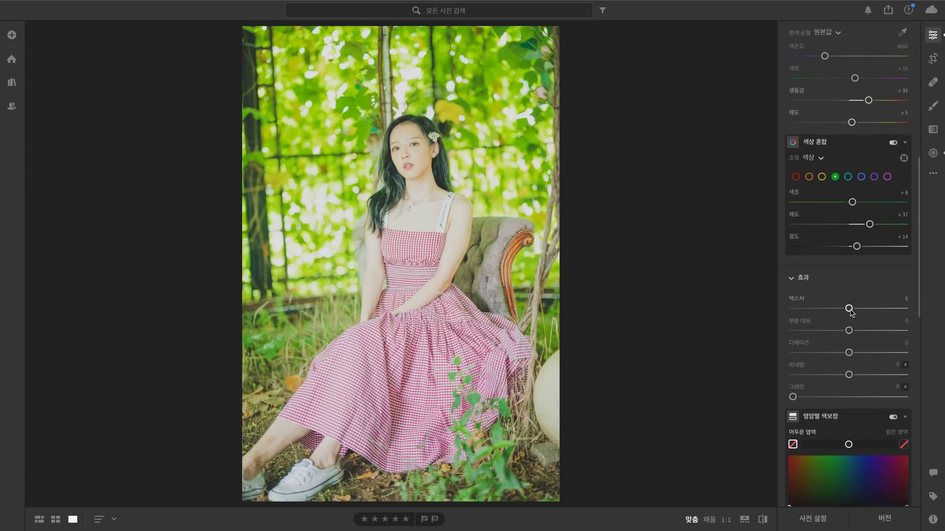
drag(848, 309, 852, 308)
scroll(854, 335, down, 2)
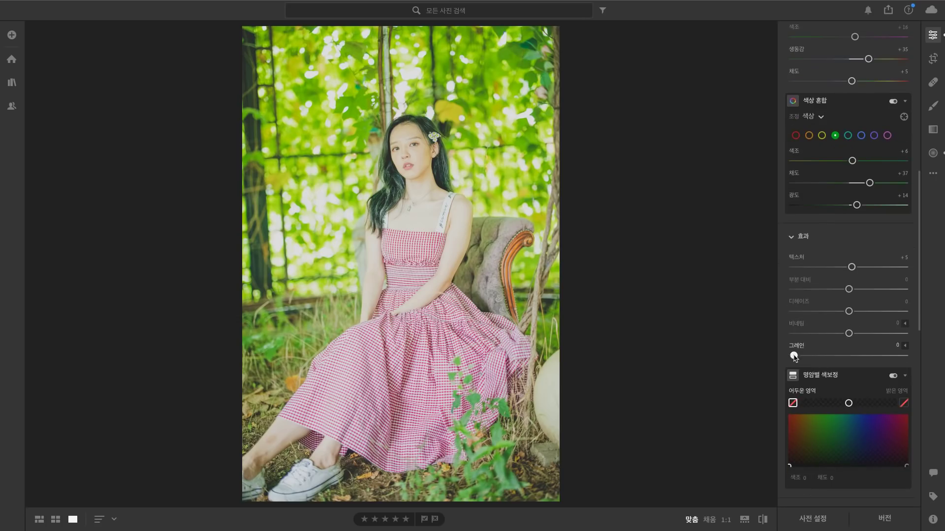
drag(794, 357, 810, 357)
- Scroll down to Geometry and activate the crop tool on the portrait
scroll(788, 353, down, 3)
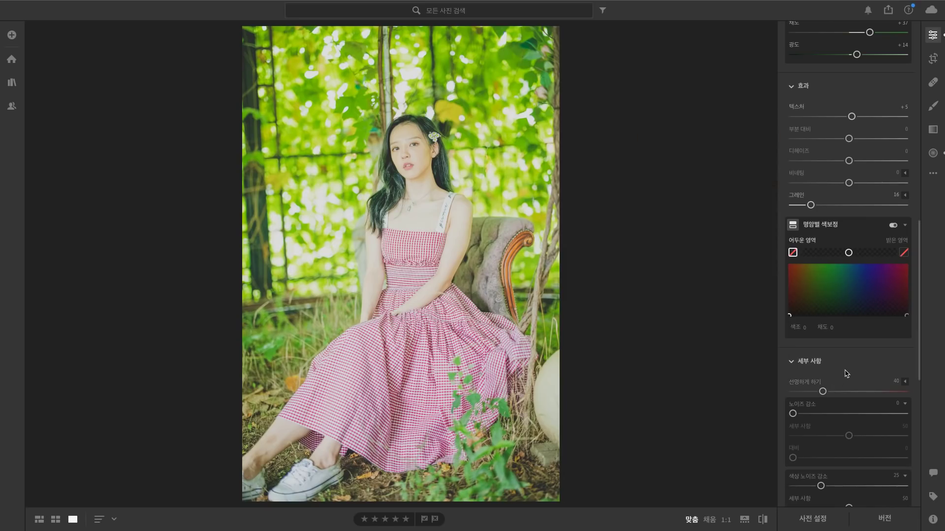
scroll(846, 369, down, 1)
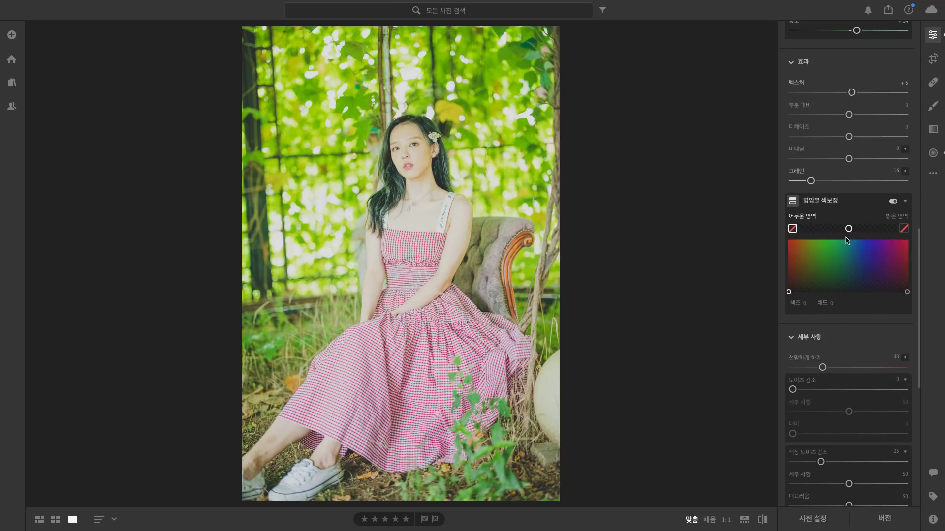
scroll(838, 347, down, 4)
scroll(839, 342, down, 4)
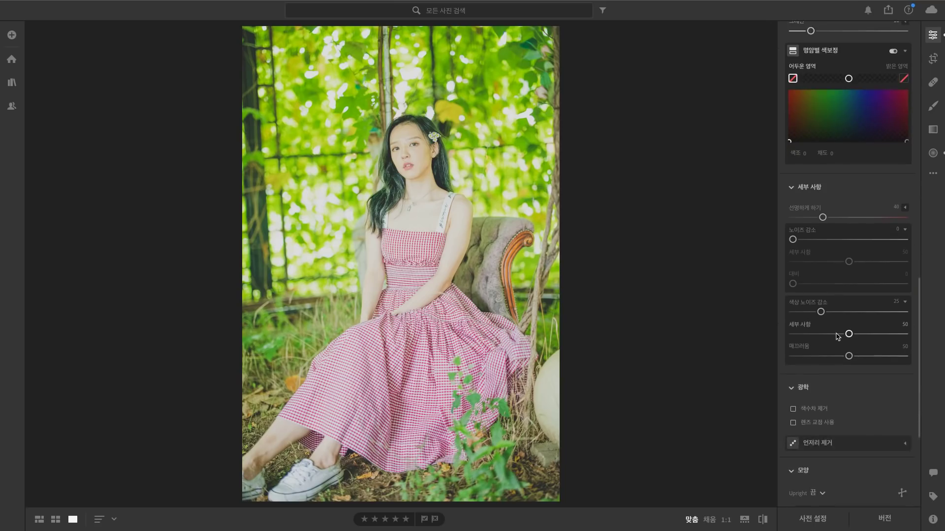
scroll(841, 337, down, 1)
scroll(843, 335, down, 2)
scroll(844, 330, down, 5)
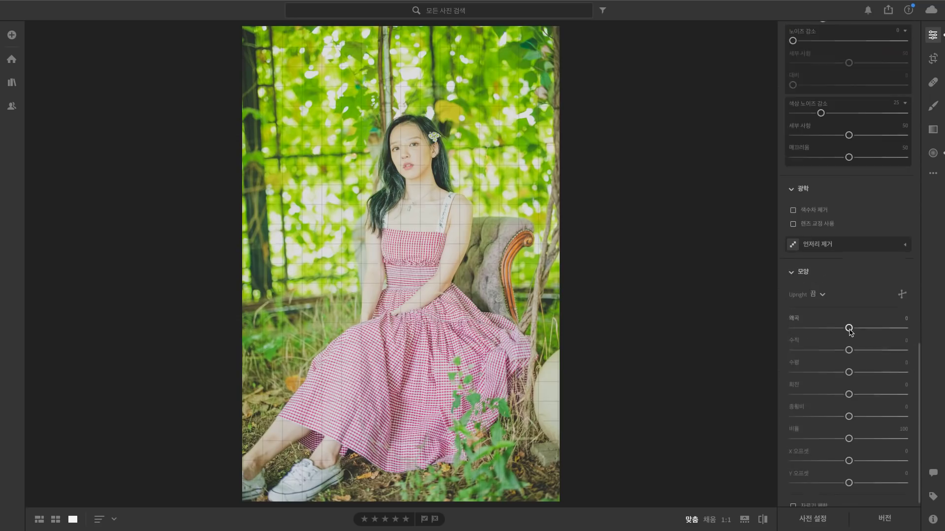
click(932, 59)
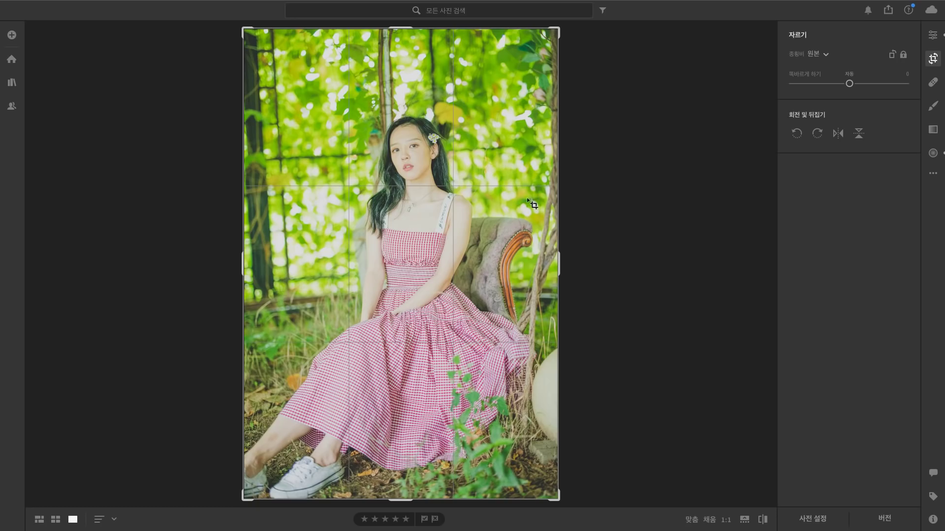
- Straighten the portrait by about +3.29, tighten the crop from the top-left, and apply it
drag(675, 210, 683, 225)
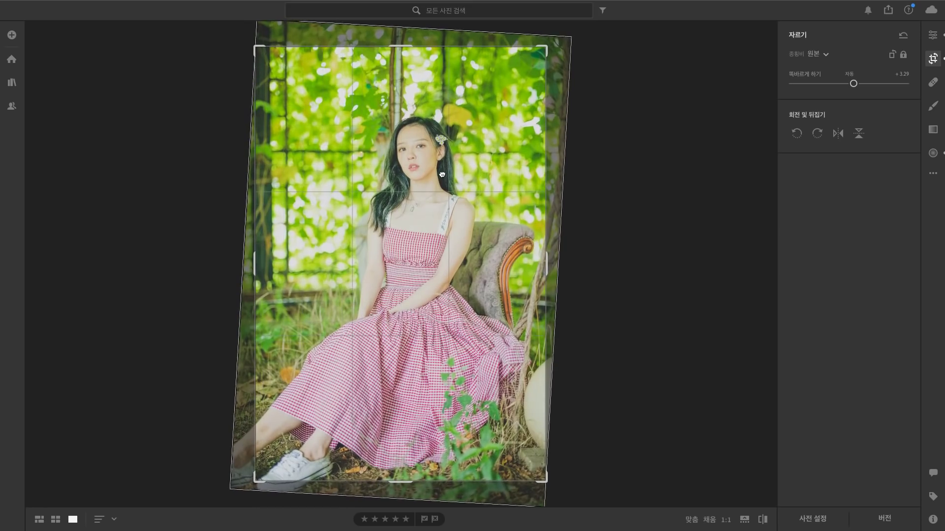
drag(430, 172, 430, 162)
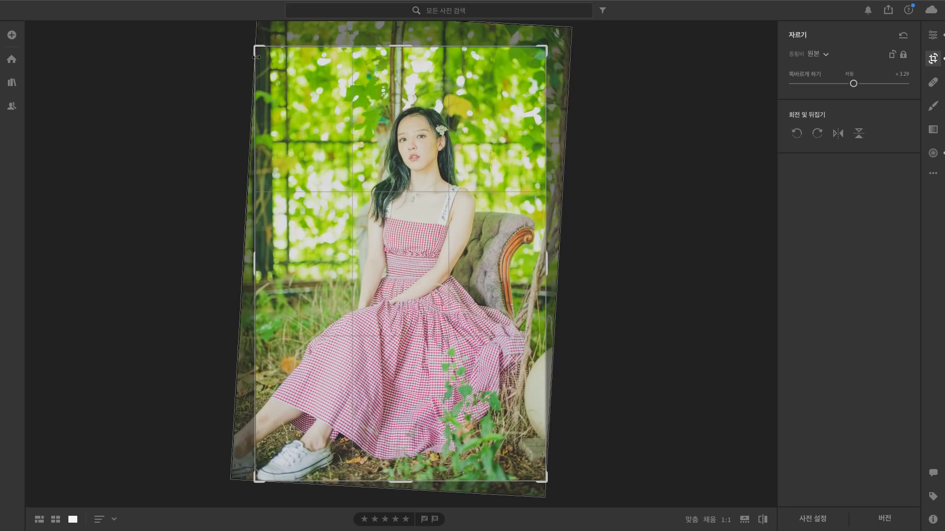
drag(253, 48, 261, 49)
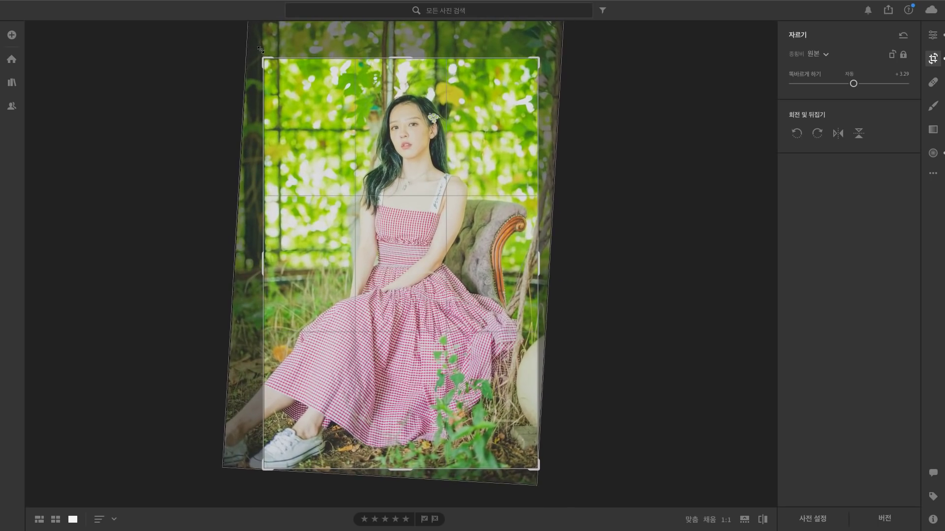
key(Return)
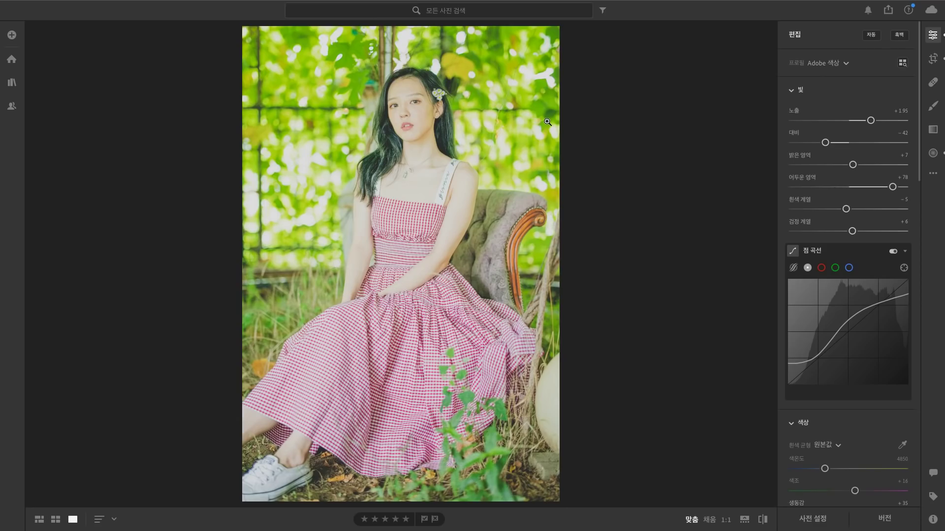
- Toggle before/after on the edited portrait, then return to the grid of all six photos
key(backslash)
key(backslash)
key(backslash)
key(backslash)
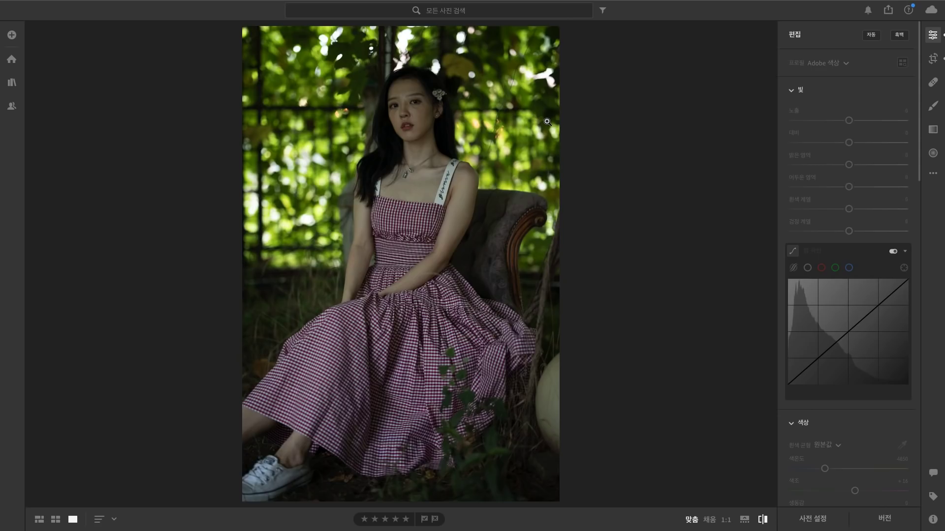
key(backslash)
key(backslash)
key(backslash)
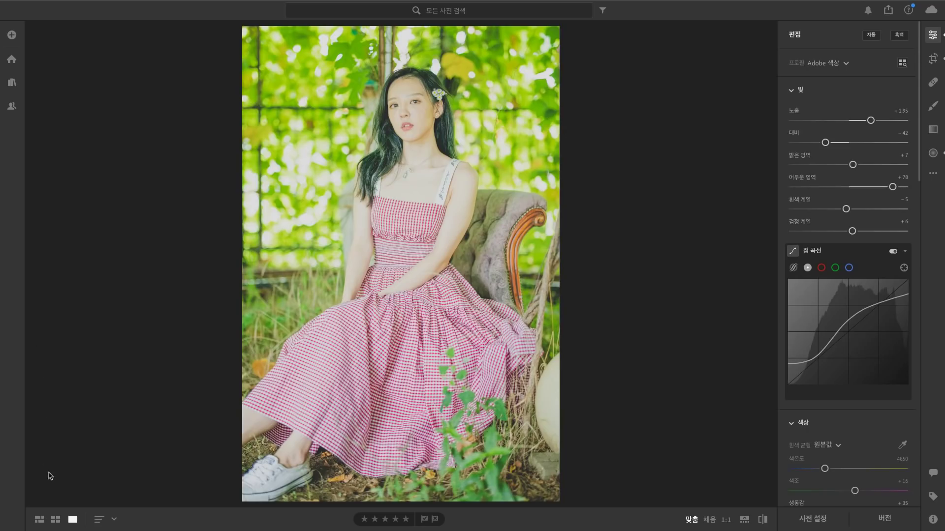
click(55, 519)
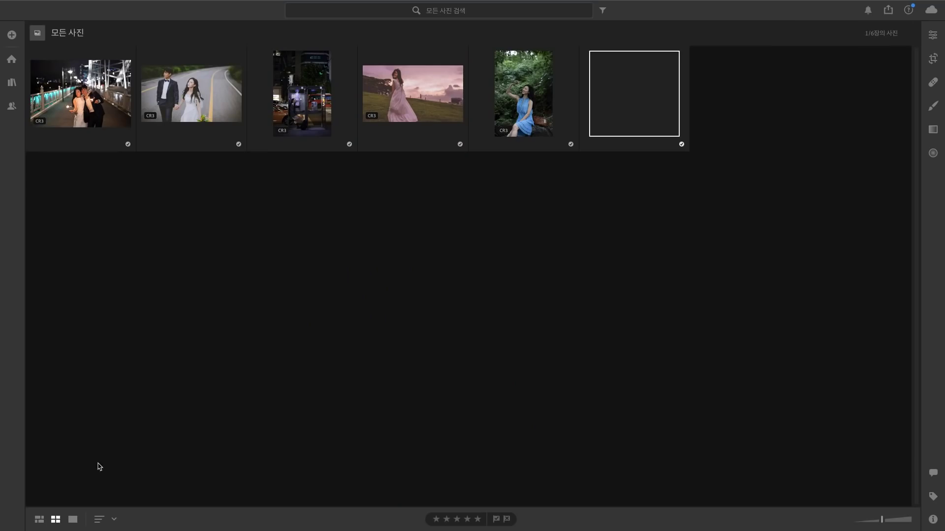
- Open the blue-dress forest photo and brighten it to Exposure +1.23, Shadows +50, Blacks +13
double_click(510, 96)
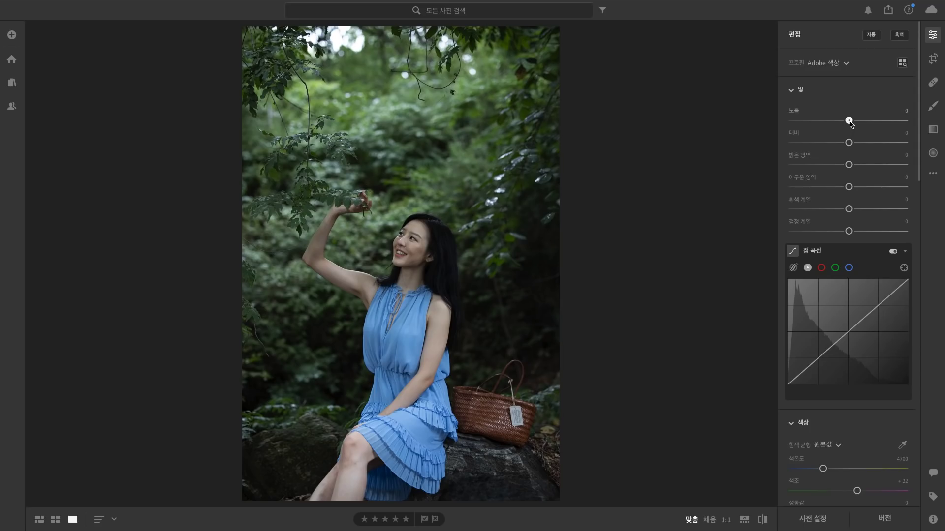
mouse_move(849, 121)
mouse_down()
mouse_move(863, 120)
mouse_move(840, 143)
mouse_move(850, 165)
mouse_move(862, 165)
mouse_move(856, 188)
mouse_move(877, 188)
mouse_move(840, 213)
mouse_move(859, 233)
mouse_up()
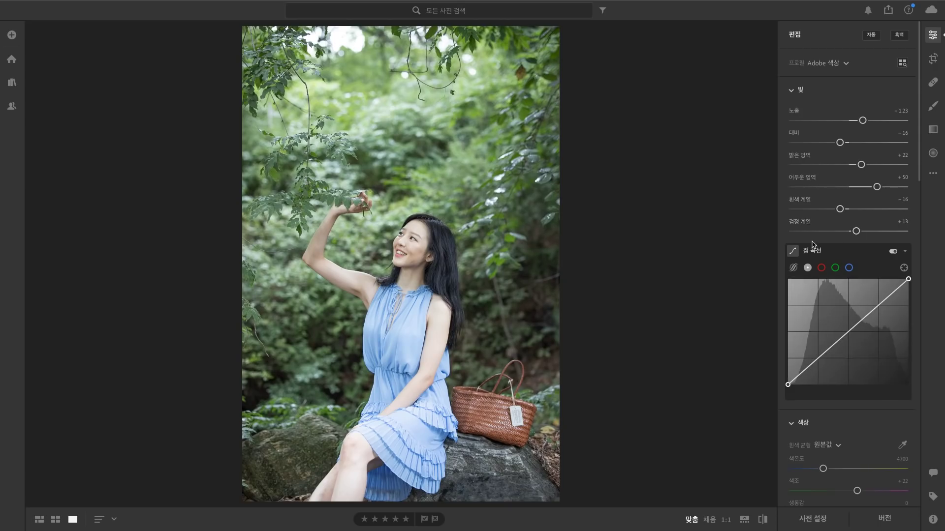
scroll(811, 244, down, 3)
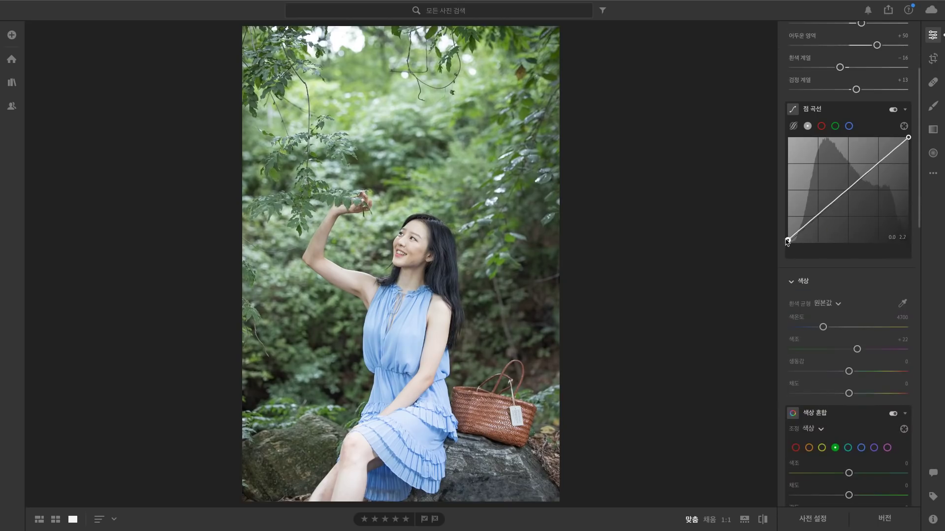
- Shape the Point Curve into a gentle S, lifting the black point for faded shadows and brighter midtones
mouse_move(786, 242)
mouse_down()
mouse_move(788, 227)
mouse_move(819, 218)
mouse_move(845, 188)
mouse_up()
click(857, 190)
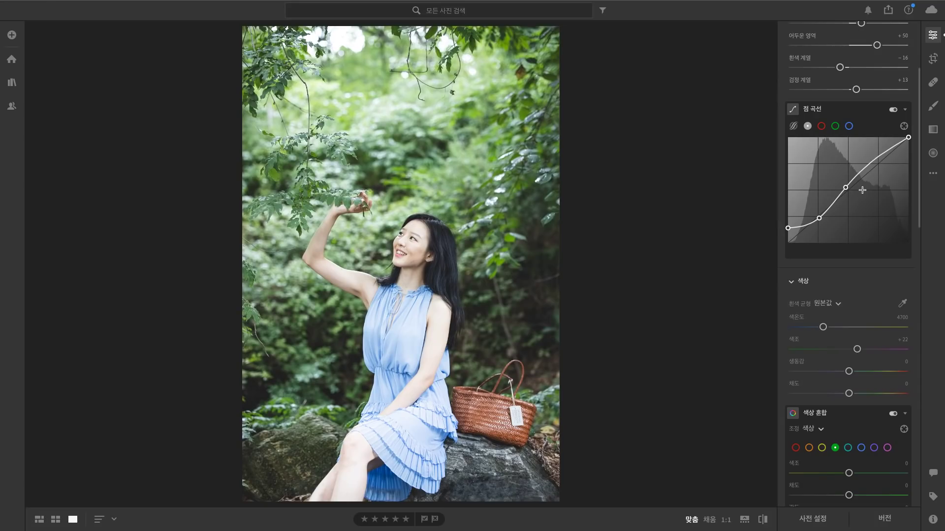
click(874, 160)
drag(874, 160, 908, 149)
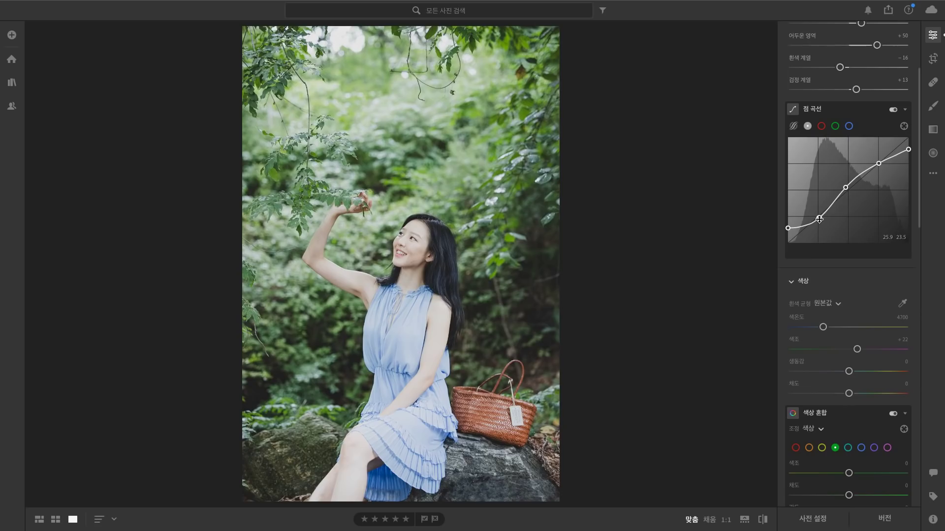
drag(819, 220, 821, 222)
drag(788, 229, 787, 233)
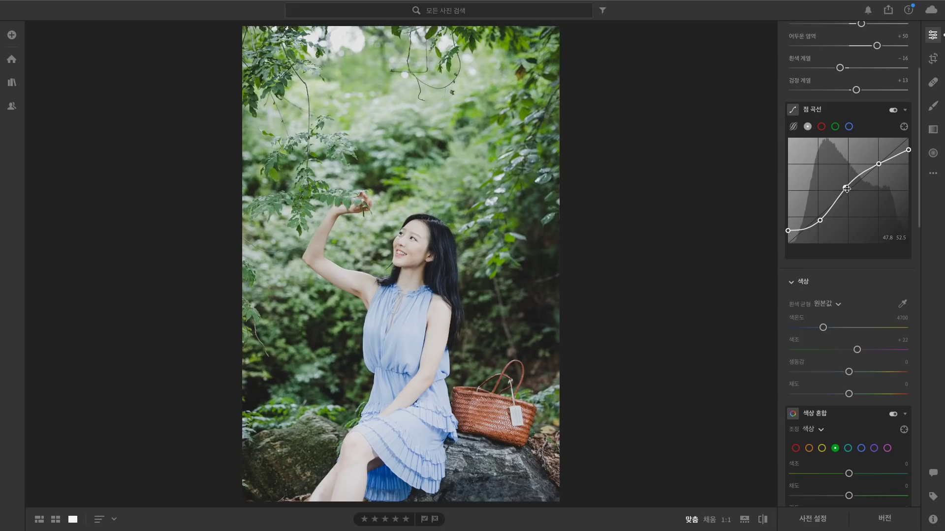
drag(846, 189, 845, 190)
scroll(862, 231, up, 1)
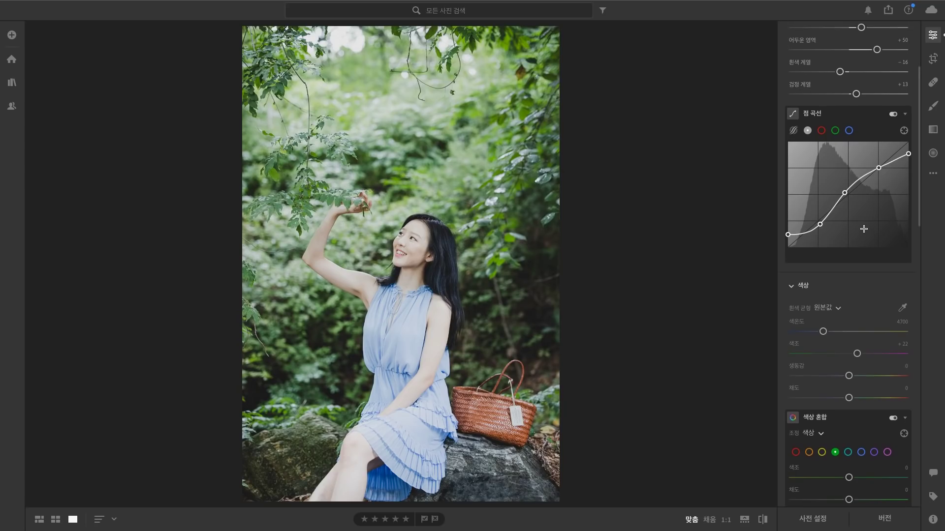
- Lay a diagonal linear gradient across the photo's top-left and preview its exposure coverage
click(933, 129)
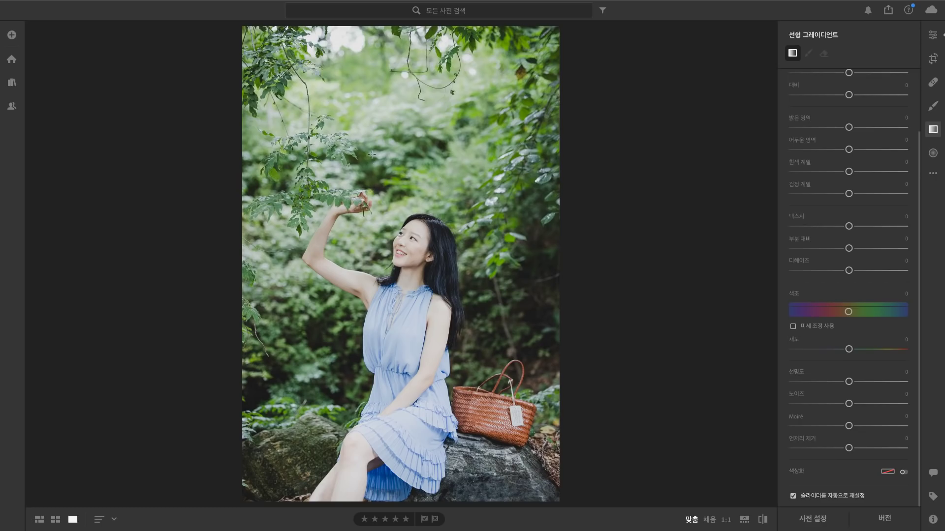
mouse_move(371, 154)
mouse_down()
mouse_move(407, 227)
mouse_move(418, 212)
mouse_up()
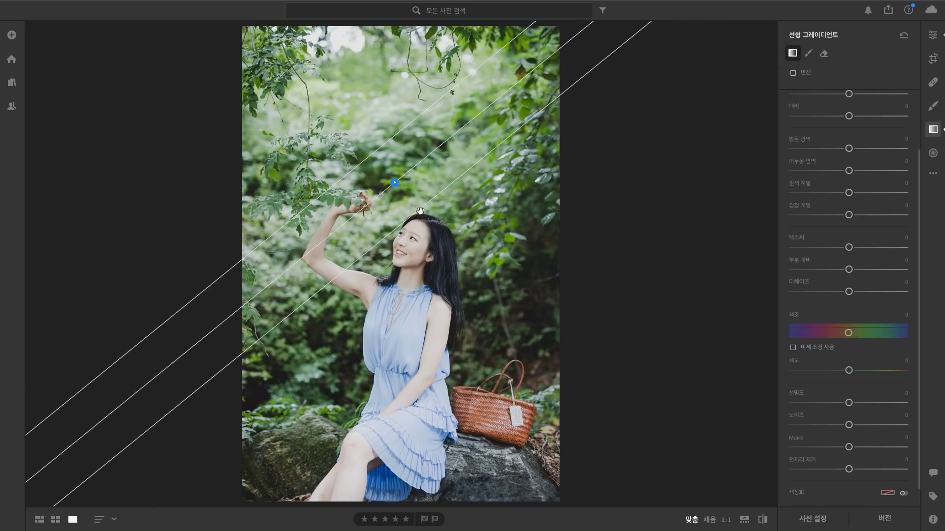
scroll(836, 204, up, 3)
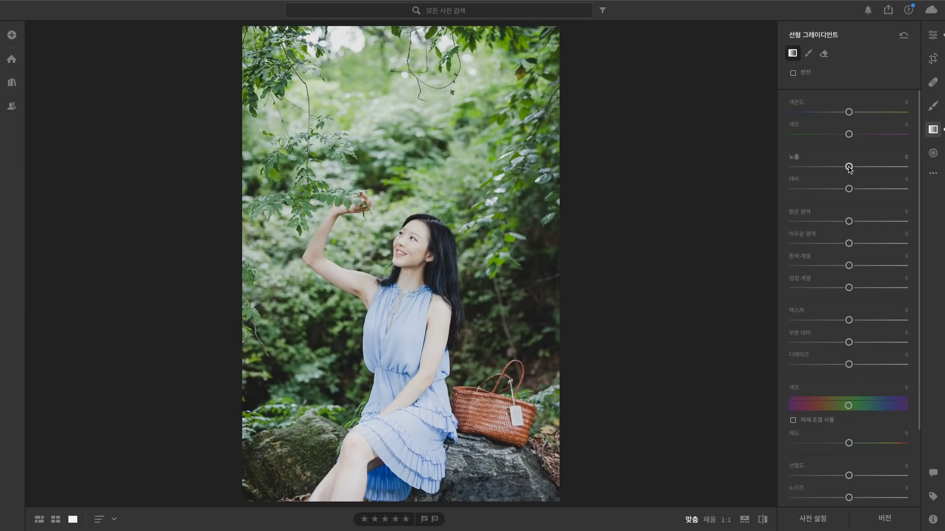
drag(848, 167, 852, 168)
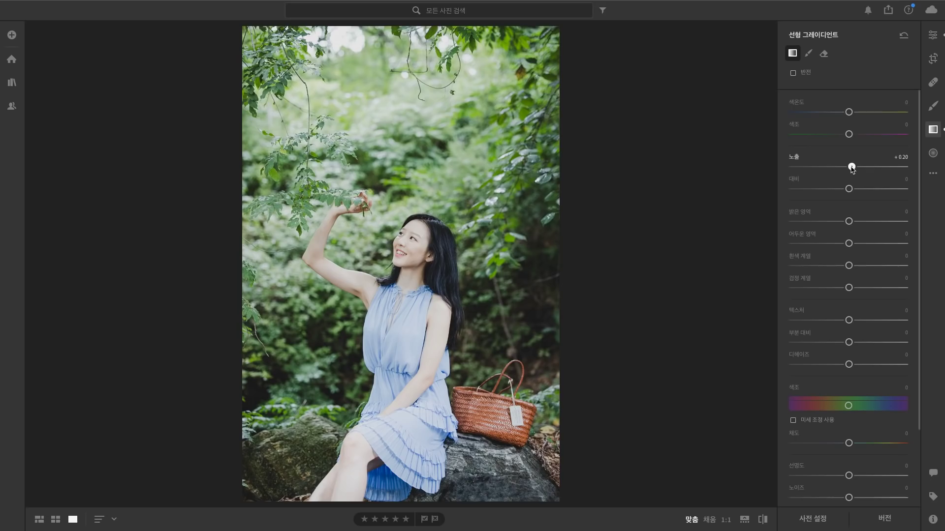
drag(858, 167, 897, 167)
mouse_move(349, 153)
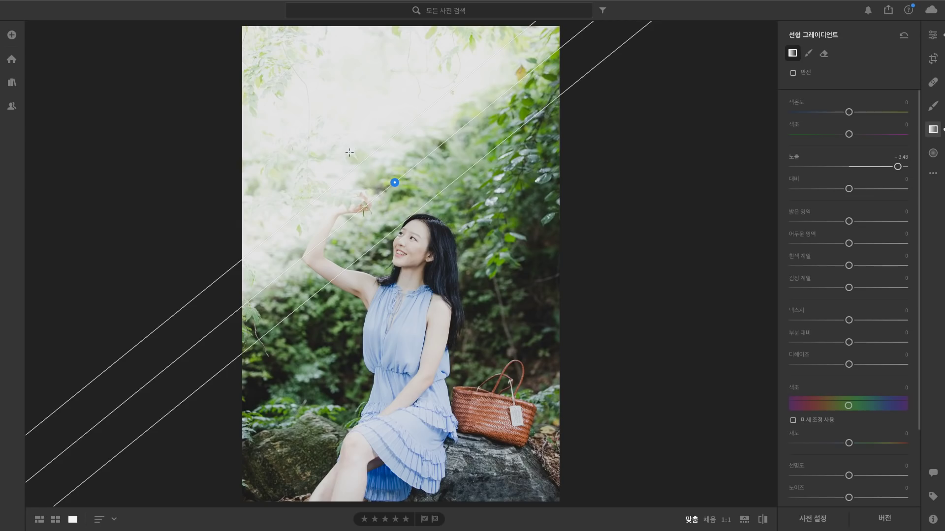
mouse_move(368, 154)
mouse_down()
mouse_move(567, 285)
mouse_move(336, 125)
mouse_move(582, 310)
mouse_move(571, 285)
mouse_move(466, 252)
mouse_move(428, 231)
mouse_move(398, 197)
mouse_move(453, 246)
mouse_move(426, 251)
mouse_move(399, 218)
mouse_up()
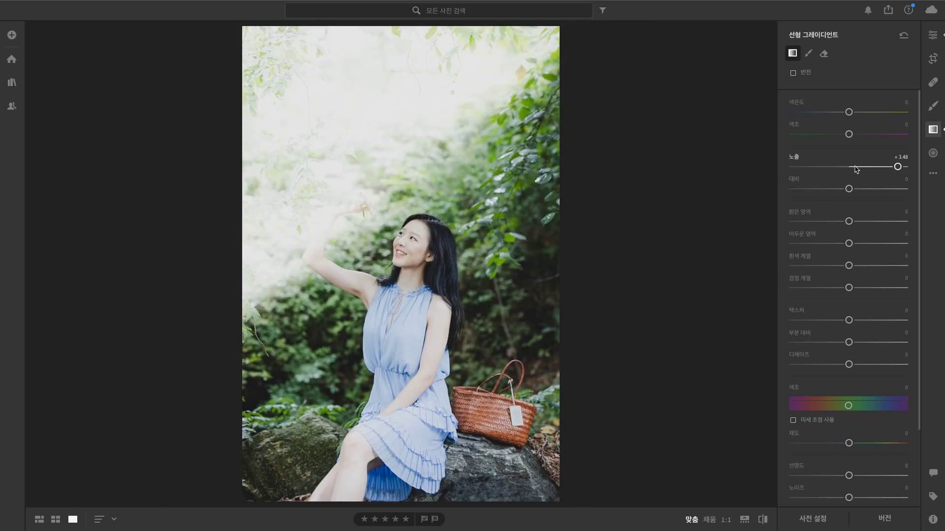
- Settle the gradient at exposure +0.32 and contrast −8, repositioning it slightly
click(854, 167)
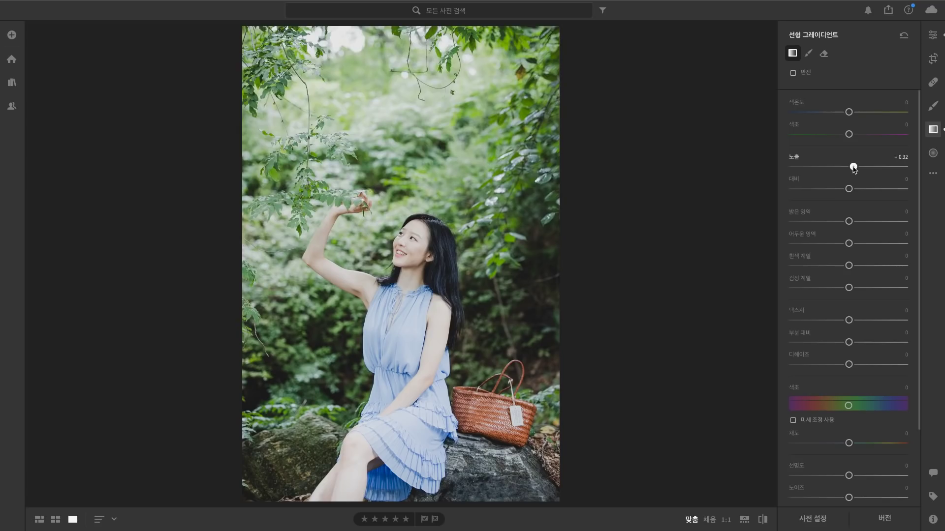
drag(854, 167, 853, 167)
drag(849, 189, 844, 190)
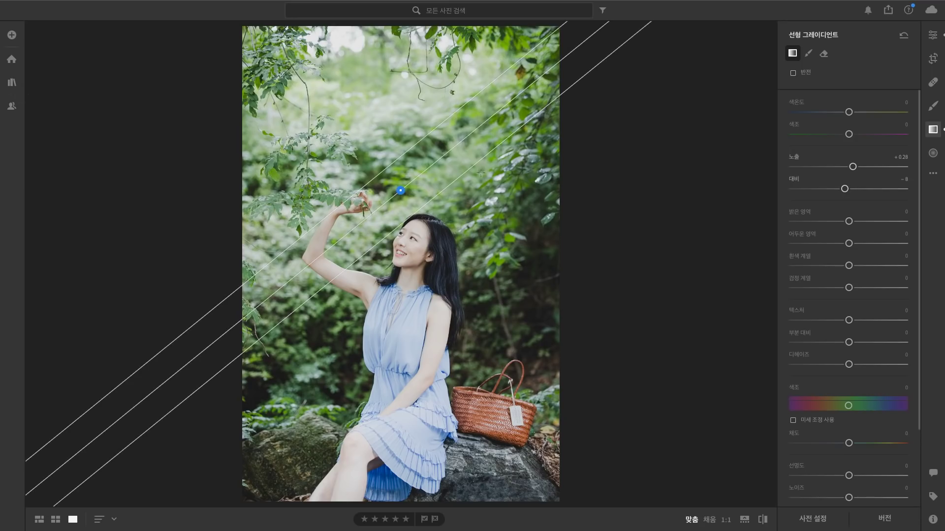
drag(394, 157, 296, 89)
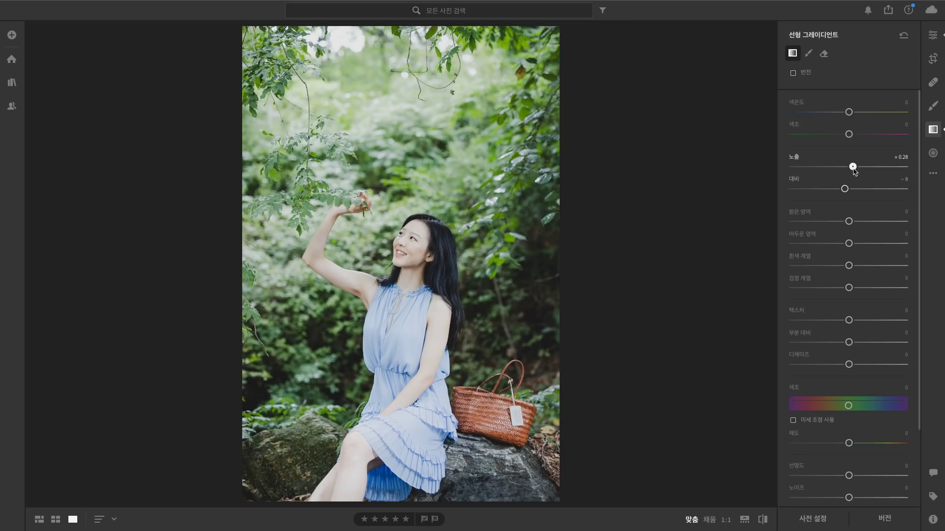
drag(853, 167, 854, 168)
- Fine-tune the colour temperature to 4549 in the Color section
key(c)
click(932, 35)
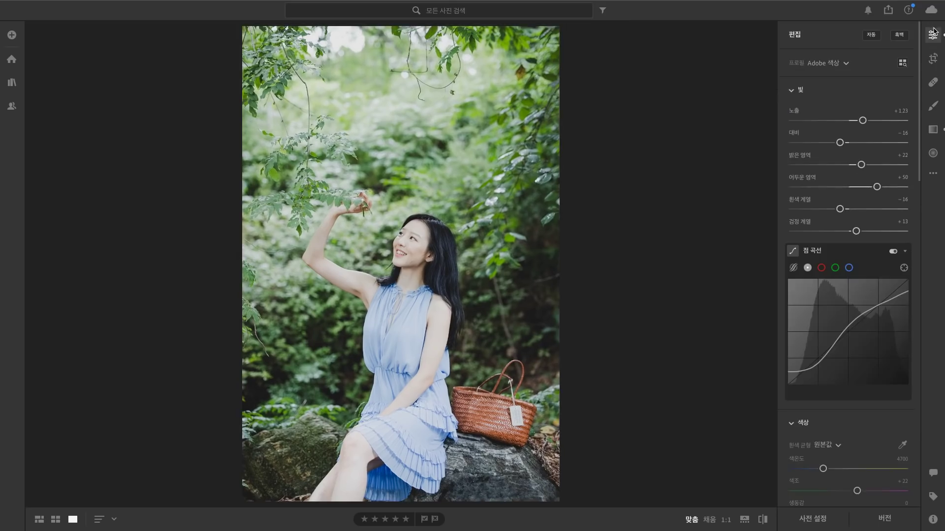
scroll(824, 297, down, 5)
scroll(829, 298, down, 2)
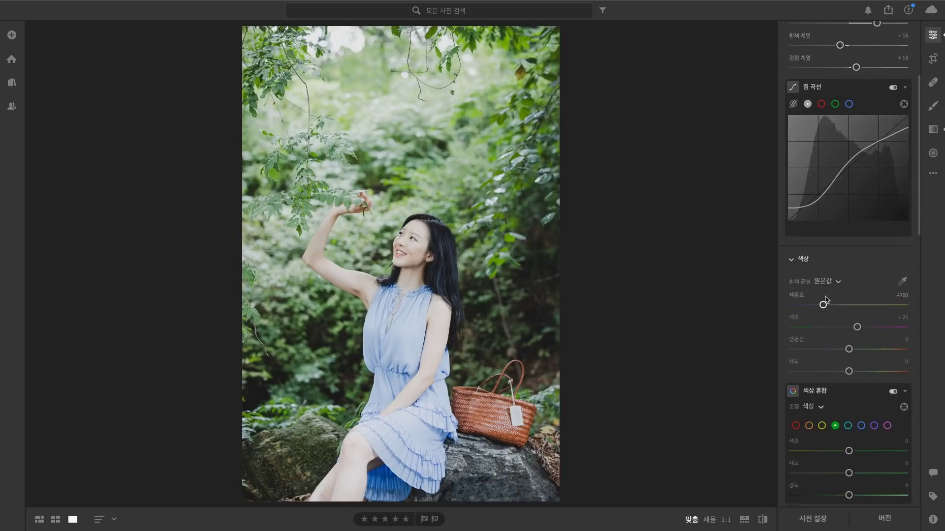
scroll(830, 295, down, 1)
scroll(851, 293, down, 1)
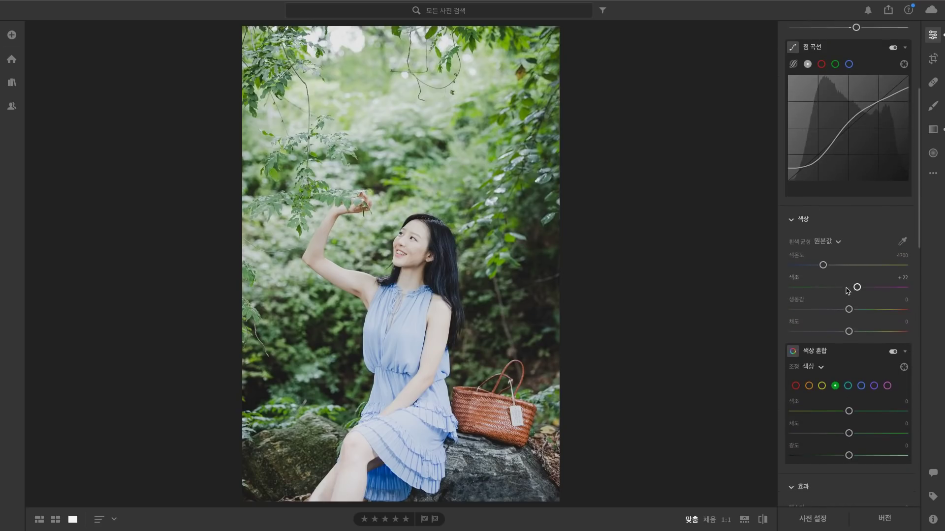
drag(823, 266, 822, 267)
drag(822, 266, 822, 266)
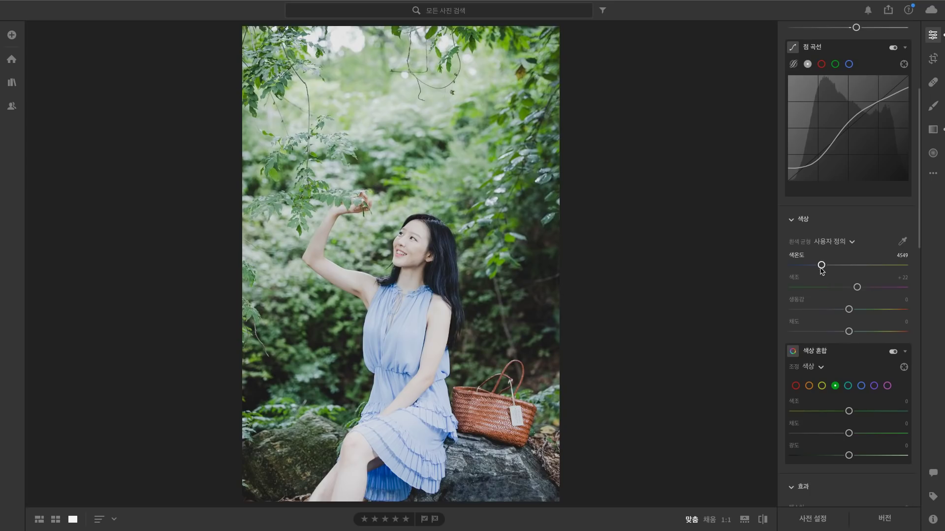
- Raise vibrance to +32, leaving saturation unchanged
scroll(856, 286, down, 1)
click(862, 306)
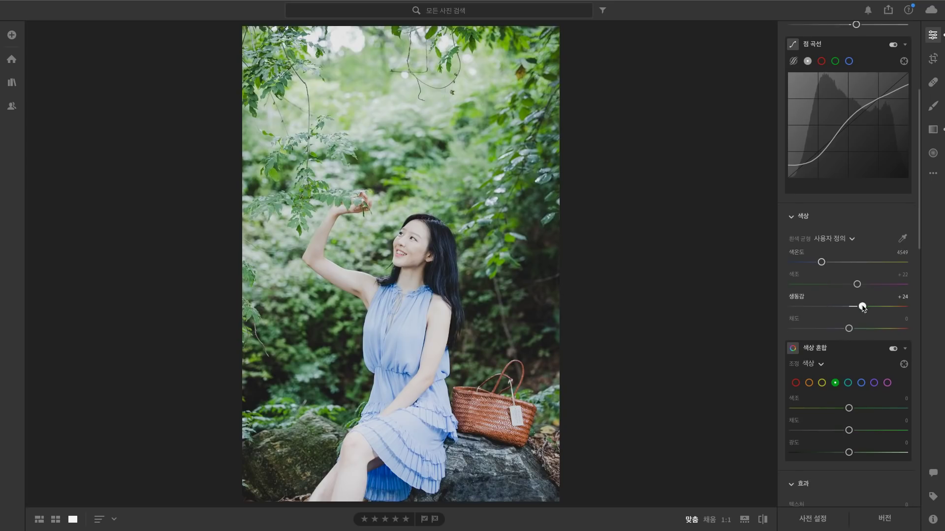
drag(863, 306, 867, 307)
scroll(809, 330, down, 1)
scroll(807, 325, down, 3)
scroll(805, 318, down, 3)
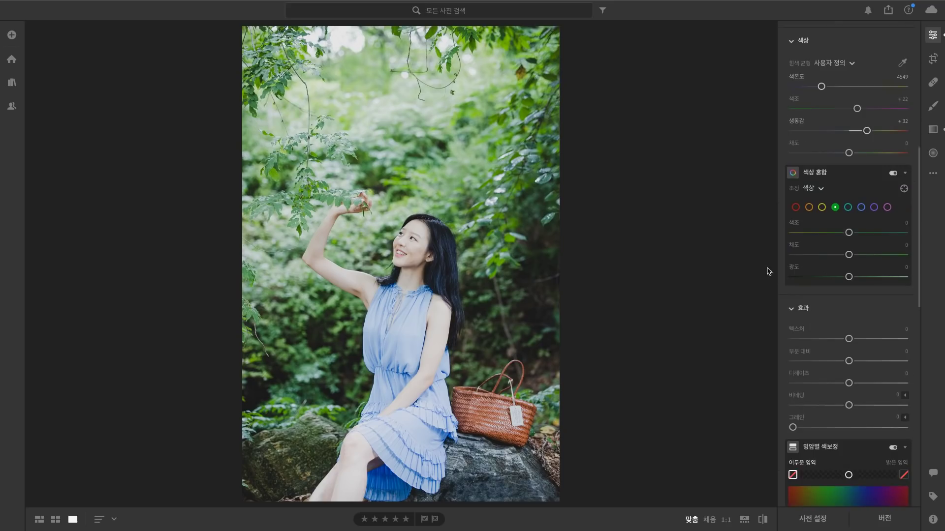
- With the Color Mixer's targeted tool, drag on the foliage to shift the green hue to +7
click(903, 190)
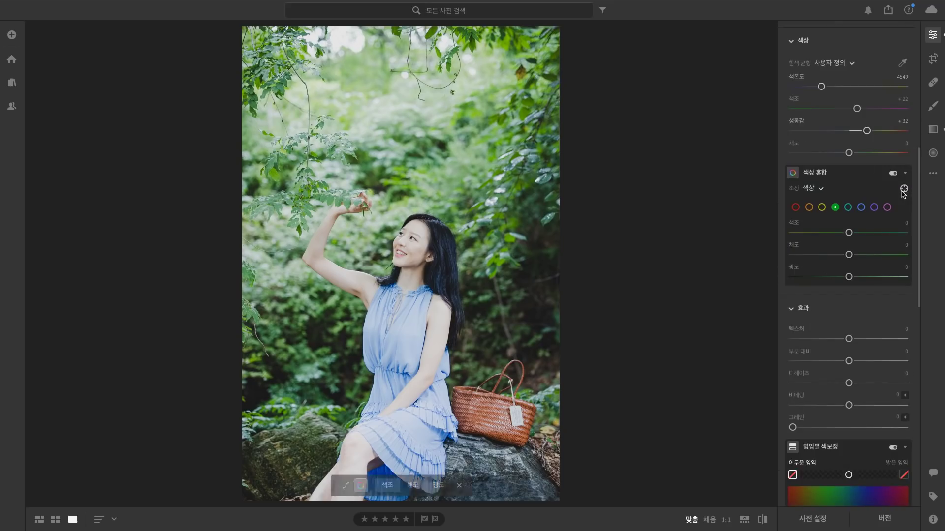
drag(454, 187, 454, 187)
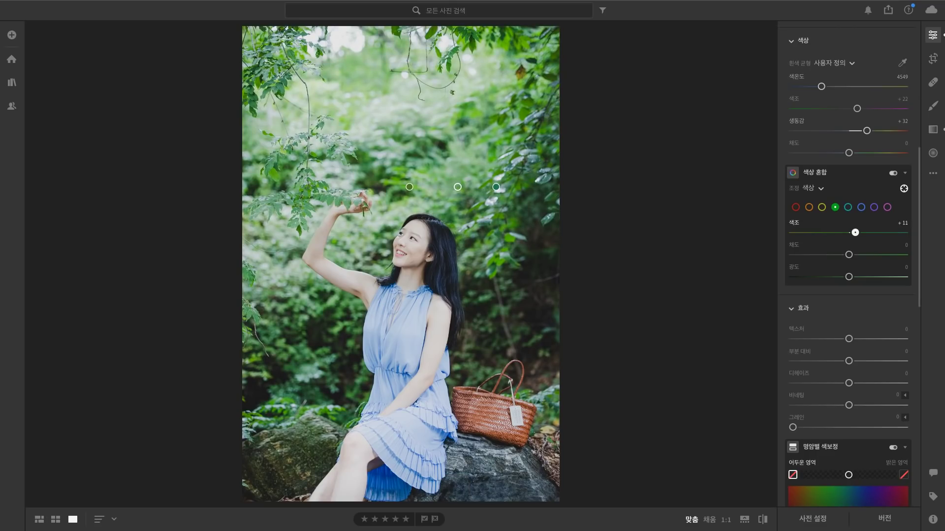
mouse_move(454, 187)
mouse_down()
mouse_move(441, 187)
mouse_move(452, 187)
mouse_up()
drag(452, 187, 455, 187)
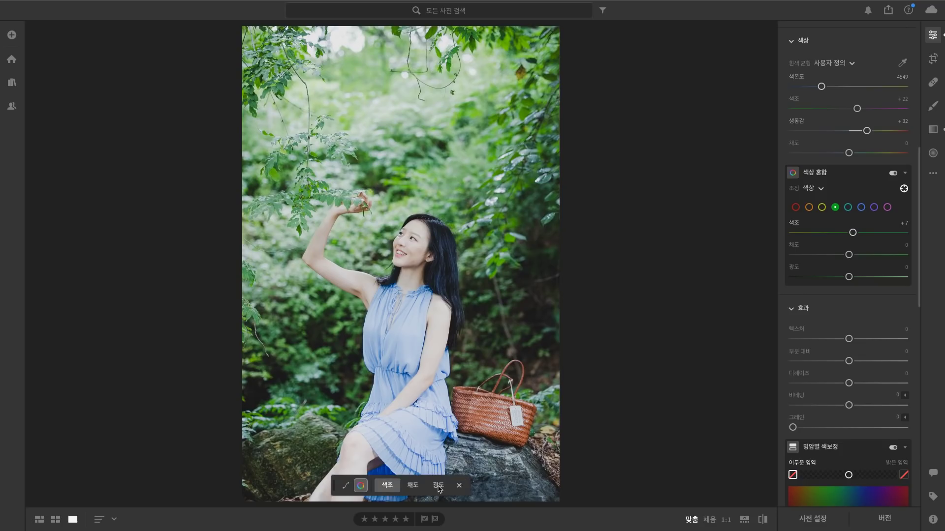
- Boost the foliage greens to saturation +32 and luminance +17
click(416, 485)
drag(450, 161, 465, 162)
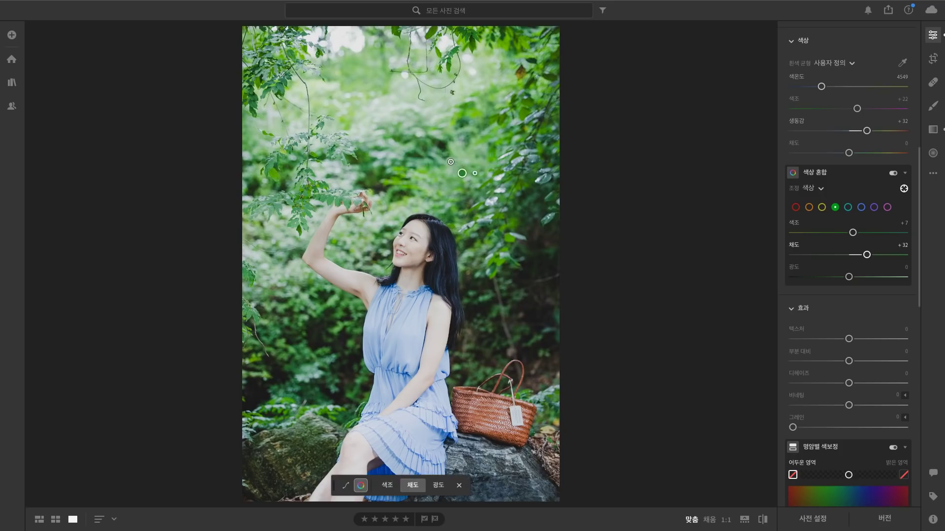
click(437, 486)
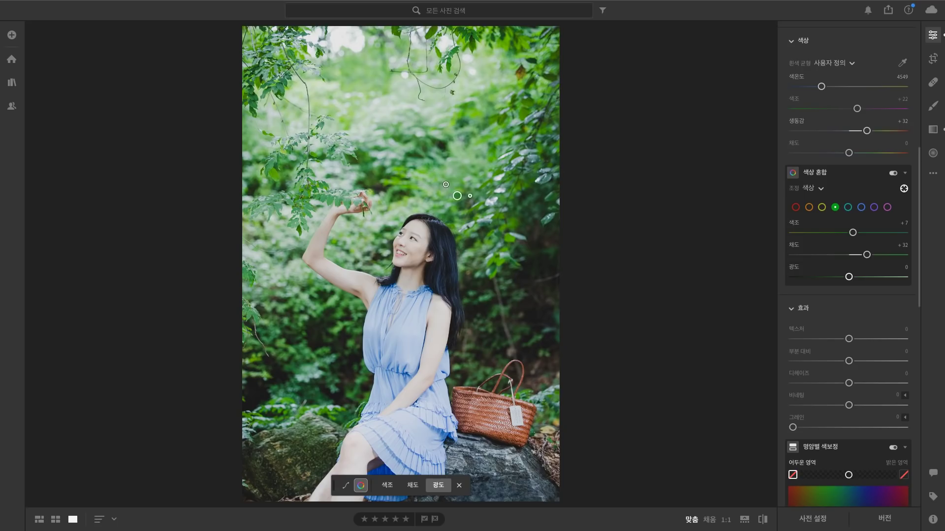
mouse_move(446, 185)
mouse_down()
mouse_move(466, 184)
mouse_move(451, 185)
mouse_up()
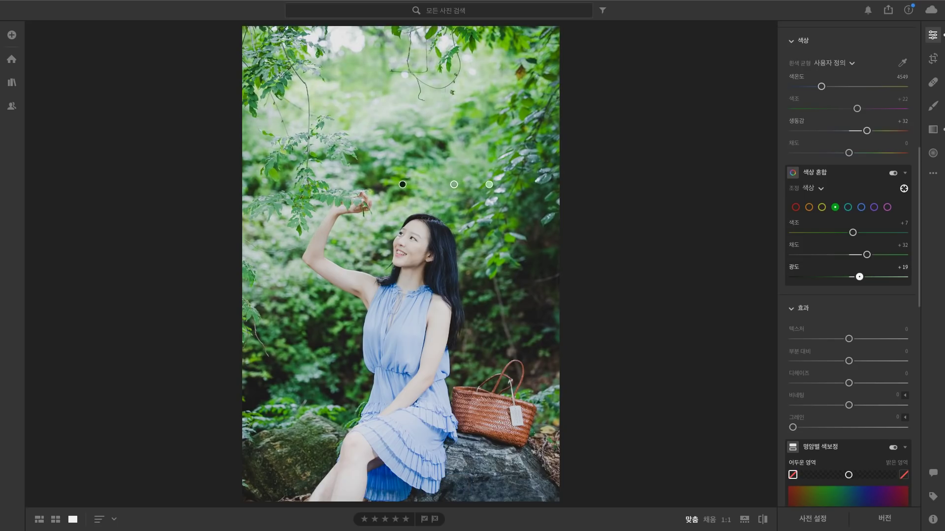
- Drag on the woman's face to set orange luminance −4 and saturation +16, then end targeted adjustment
click(809, 207)
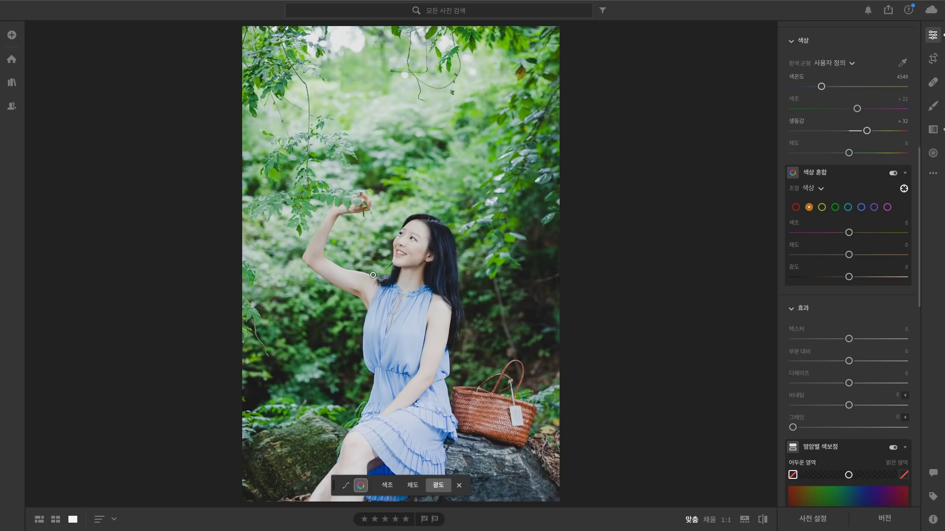
drag(413, 250, 426, 270)
click(417, 486)
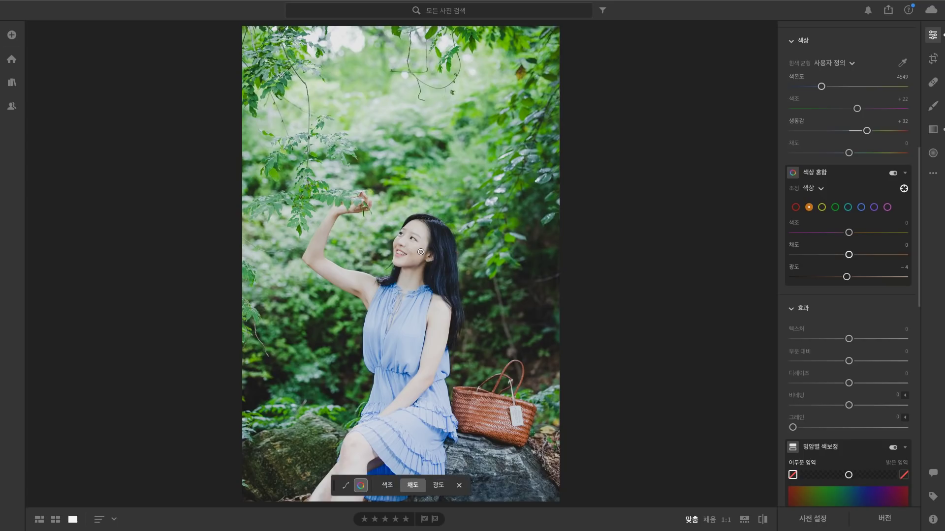
drag(420, 252, 427, 252)
click(904, 189)
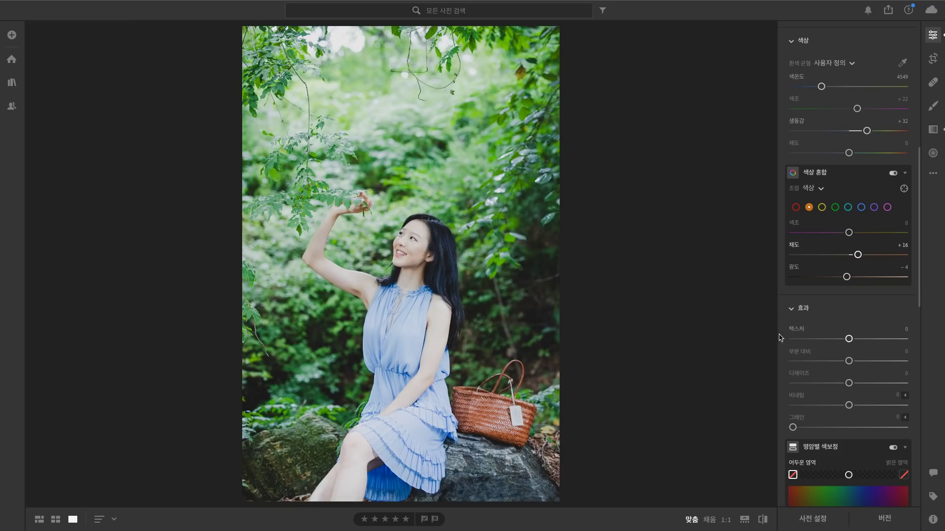
scroll(833, 299, down, 1)
- Soften the photo's texture to −15 after previewing its full range
scroll(834, 299, down, 3)
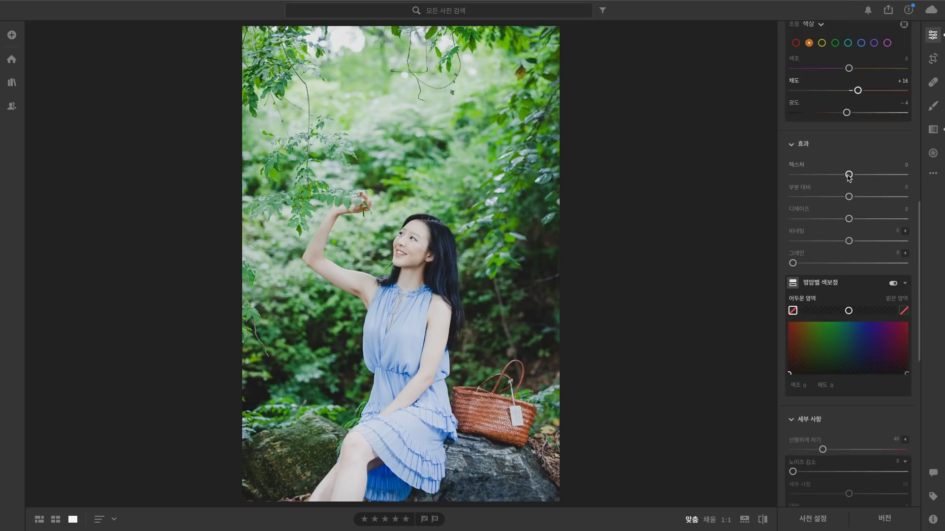
drag(849, 174, 828, 175)
mouse_move(829, 174)
mouse_down()
mouse_move(866, 175)
mouse_move(542, 160)
mouse_up()
drag(541, 160, 906, 175)
drag(846, 175, 840, 175)
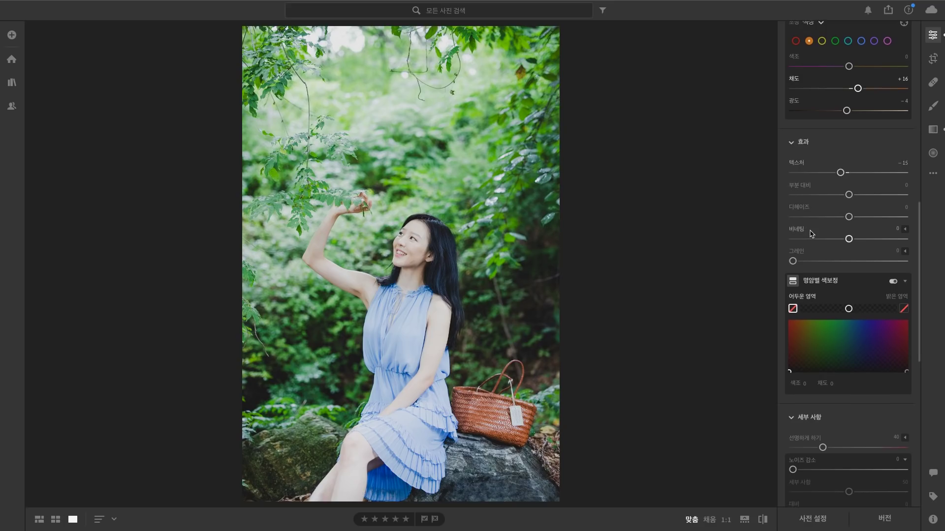
- Add a slight −8 darkening vignette and bring up the crop and rotate settings
scroll(807, 234, down, 1)
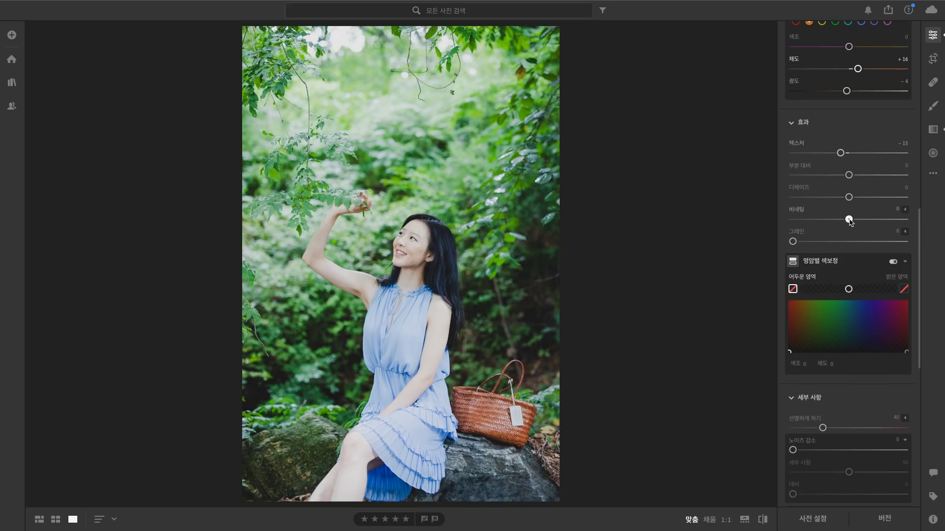
drag(848, 222, 846, 222)
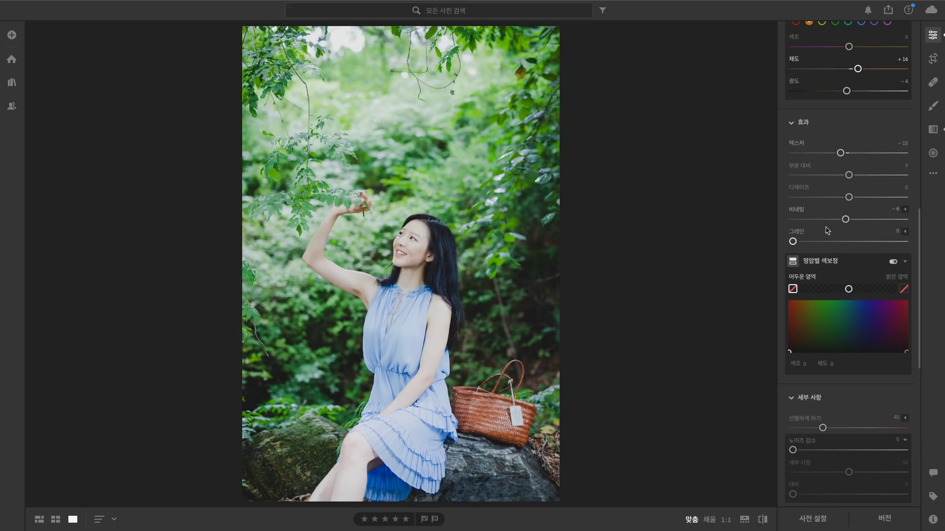
scroll(783, 240, down, 3)
scroll(783, 240, down, 2)
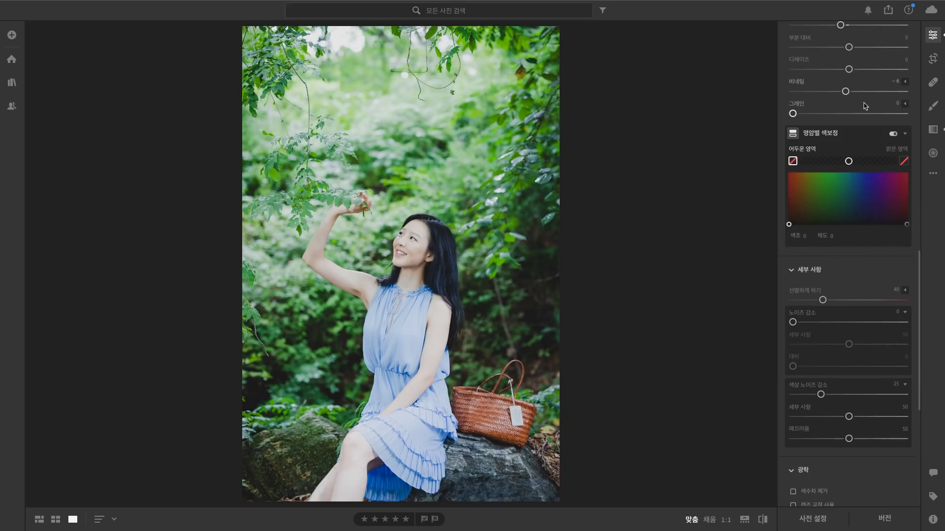
click(937, 63)
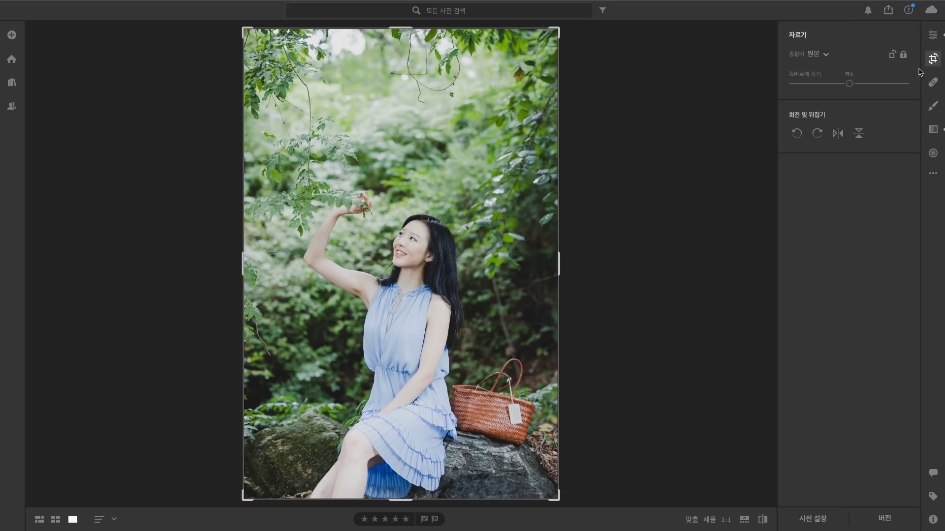
- Crop the photo to the 4 x 5 / 8 x 10 aspect ratio, reposition it, and apply
click(815, 54)
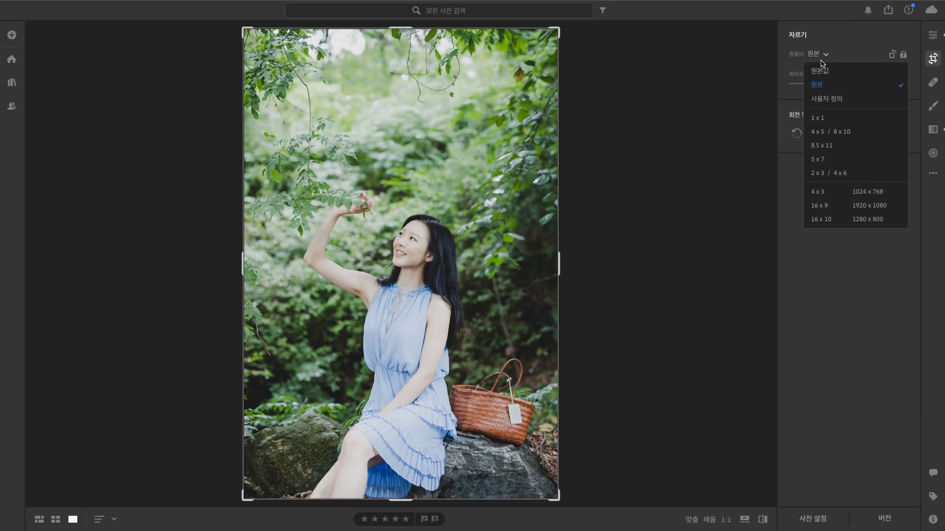
click(824, 134)
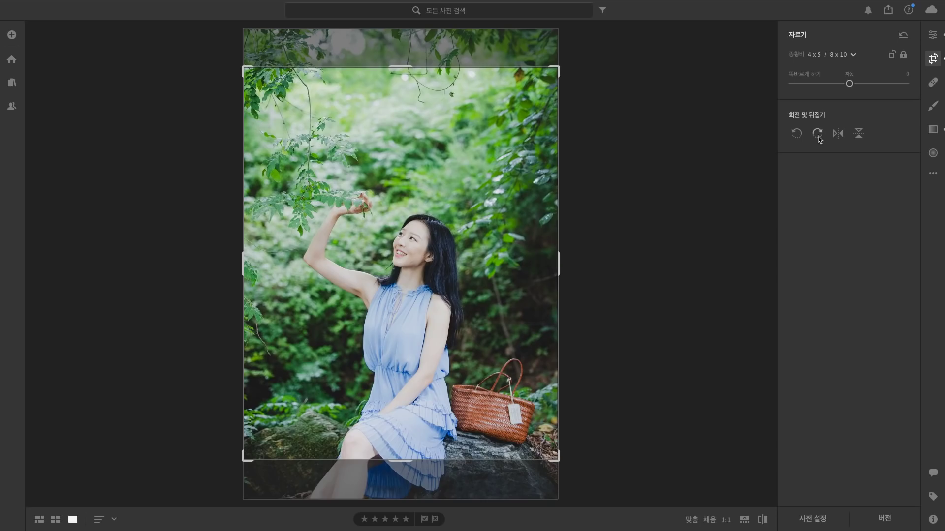
drag(369, 187, 364, 134)
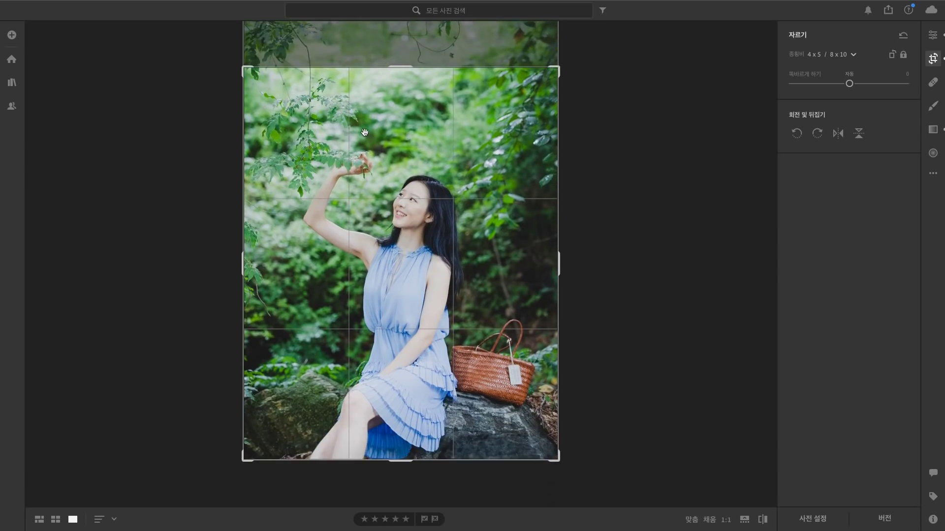
key(Return)
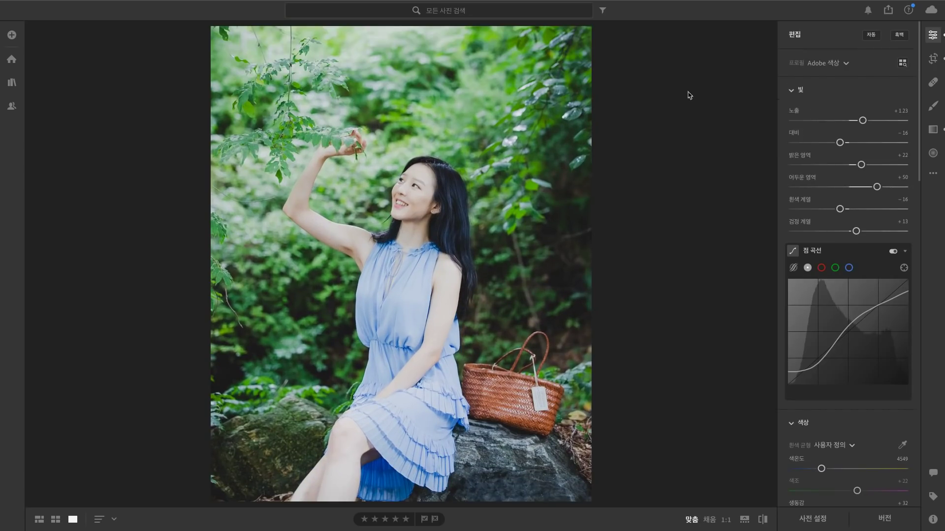
- Refine the crop, tightening from the top-left and nudging the photo right, then reapply
click(933, 59)
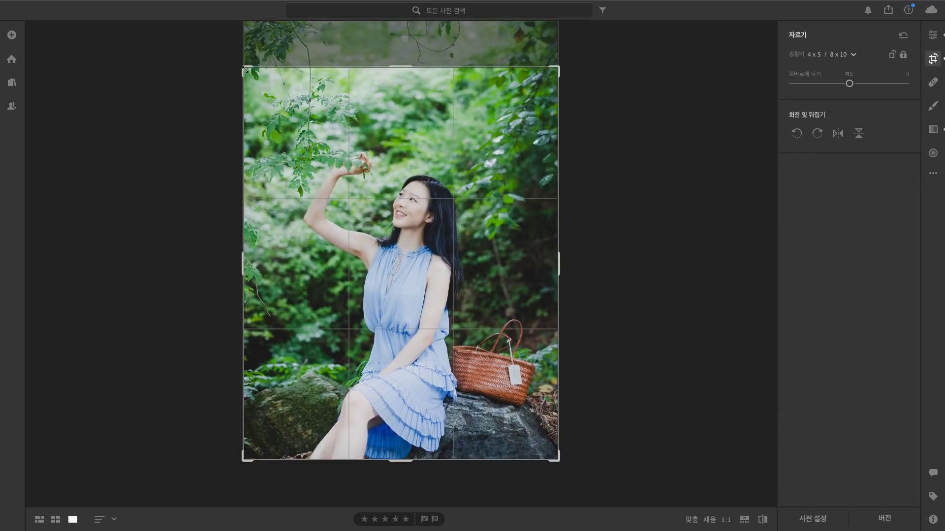
drag(245, 70, 247, 71)
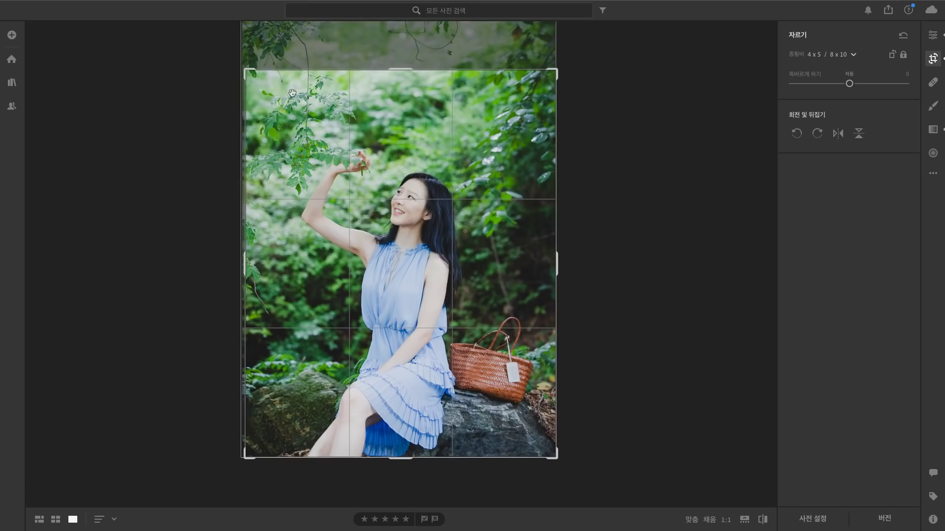
drag(352, 190, 354, 190)
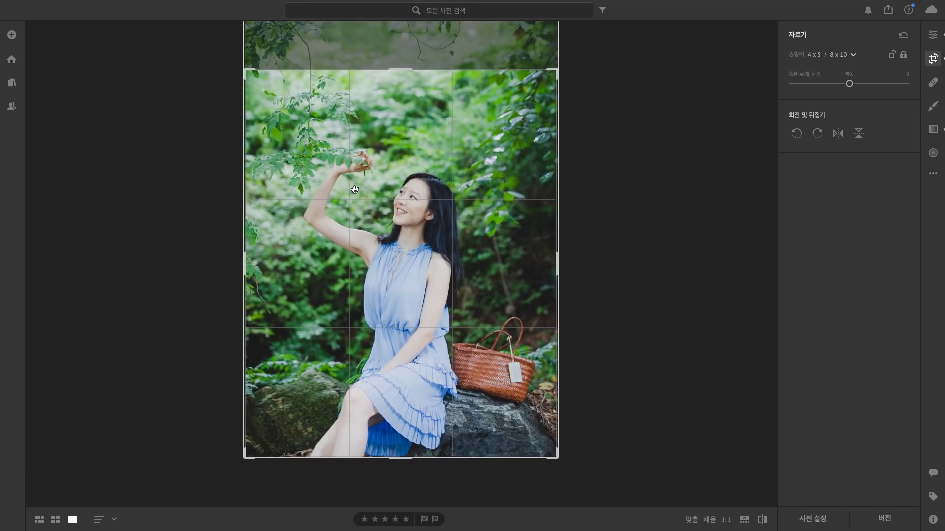
key(Return)
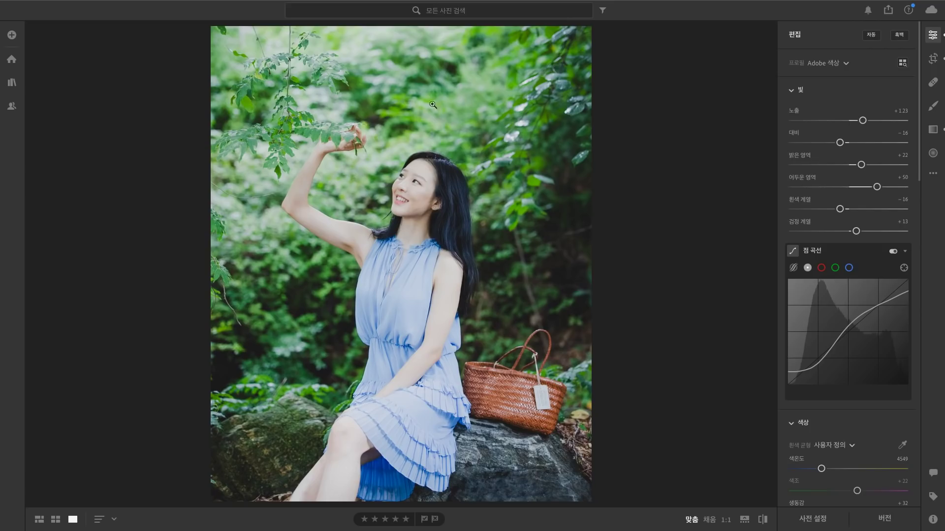